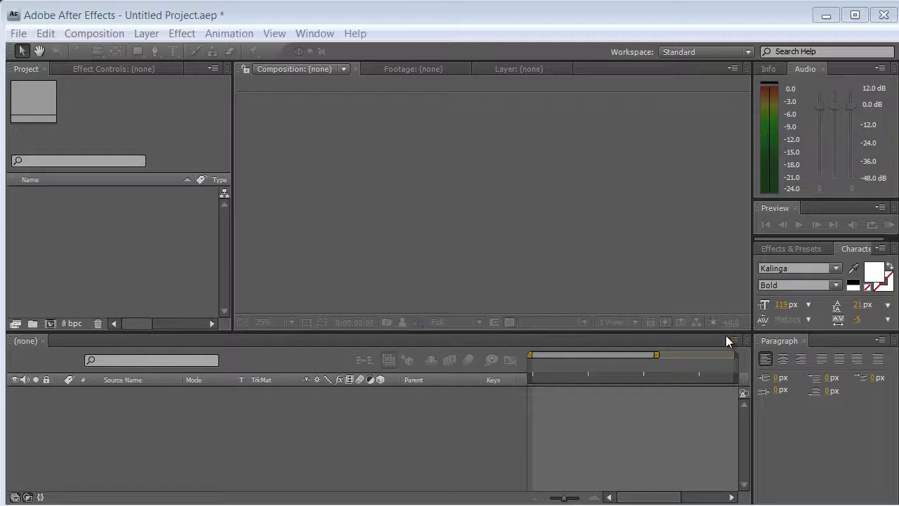
# Step: Close the Paragraph panel to enlarge the timeline and bring up the Composition menu
pyautogui.click(804, 340)
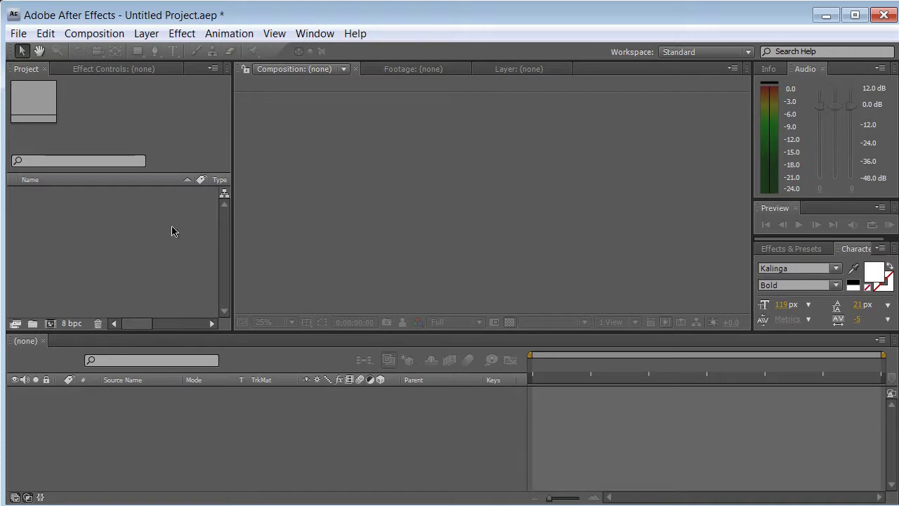
pyautogui.click(106, 41)
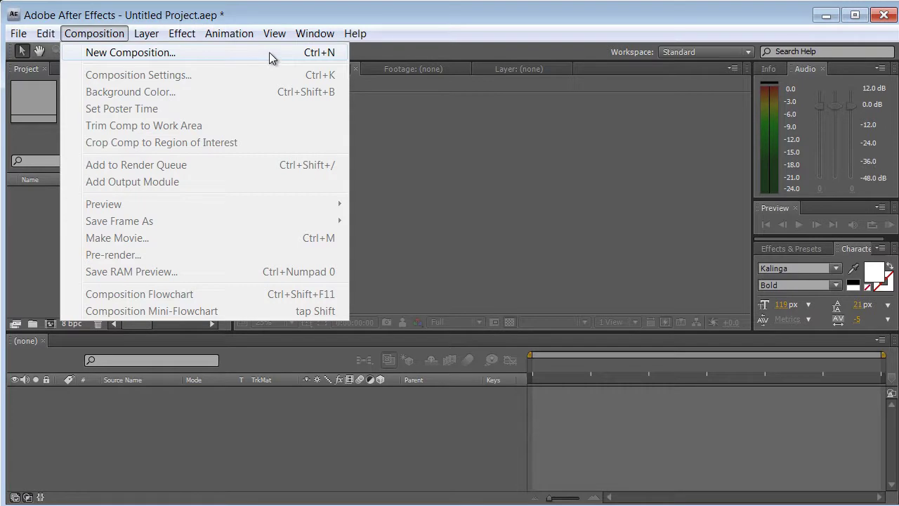
# Step: Create Comp 1 using the HDV/HDTV 720 29.97 preset with a 0;00;05;00 duration
pyautogui.click(273, 58)
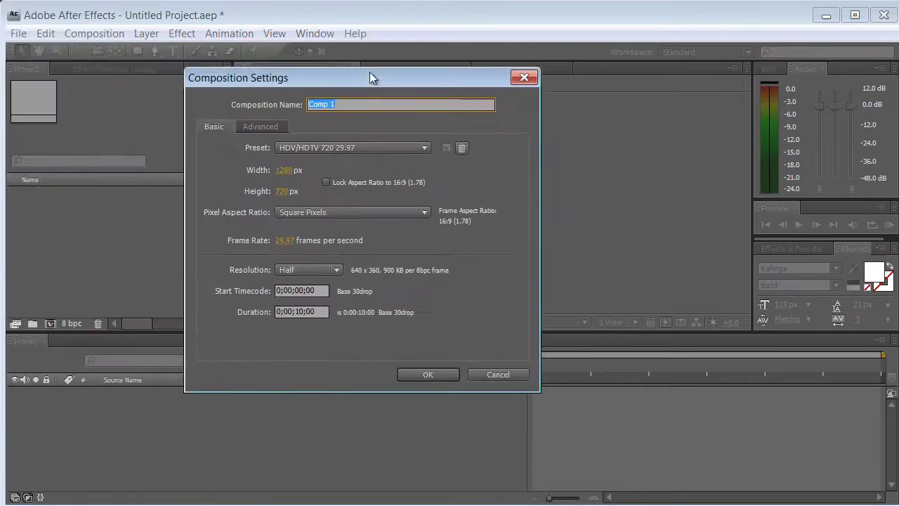
pyautogui.click(398, 144)
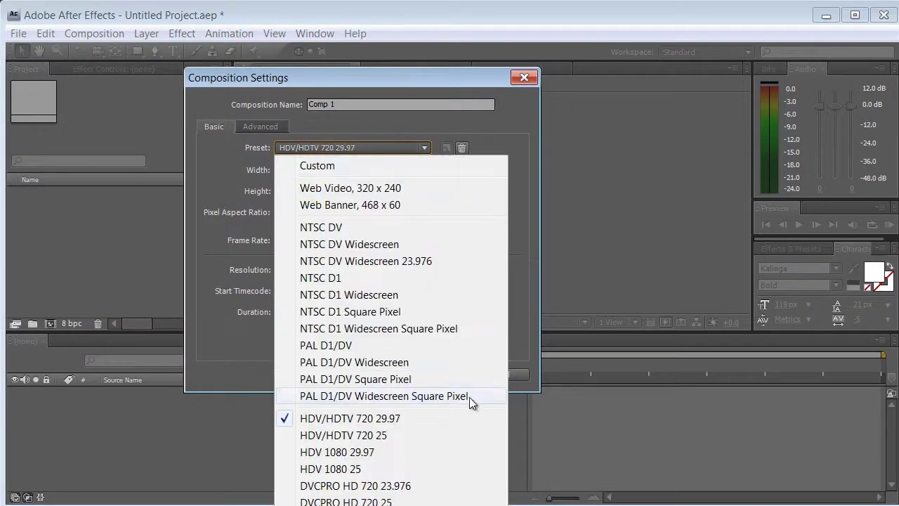
pyautogui.click(393, 425)
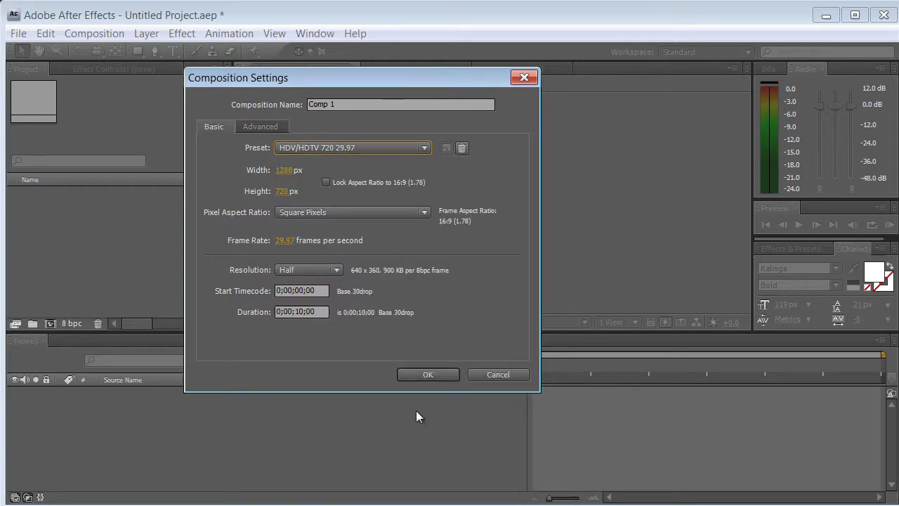
pyautogui.click(300, 312)
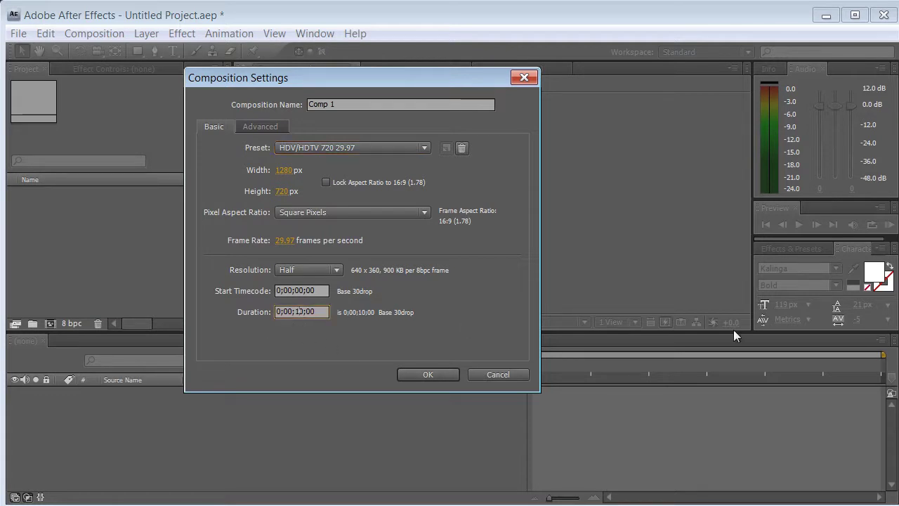
pyautogui.write('5')
pyautogui.click(428, 372)
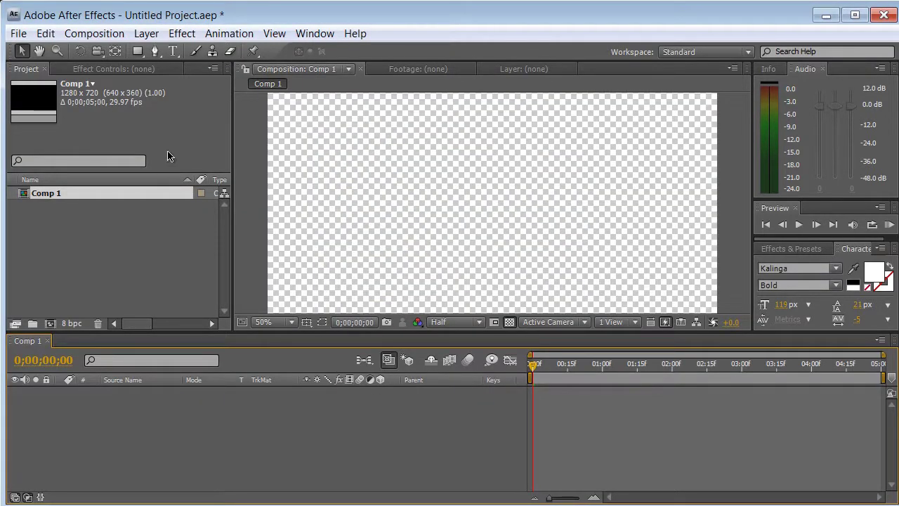
# Step: Turn off the transparency grid, zoom to 25%, and add Alcatraz_06.JPG to the timeline
pyautogui.click(507, 321)
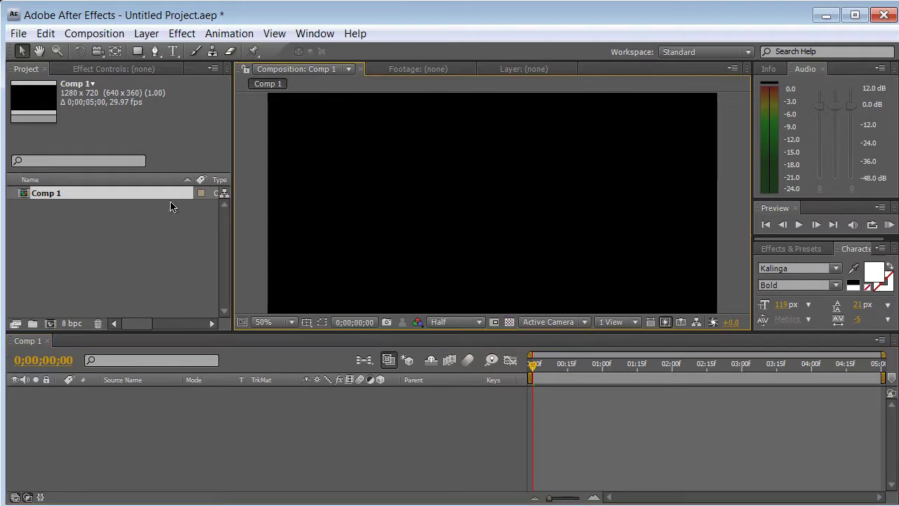
pyautogui.press(',')
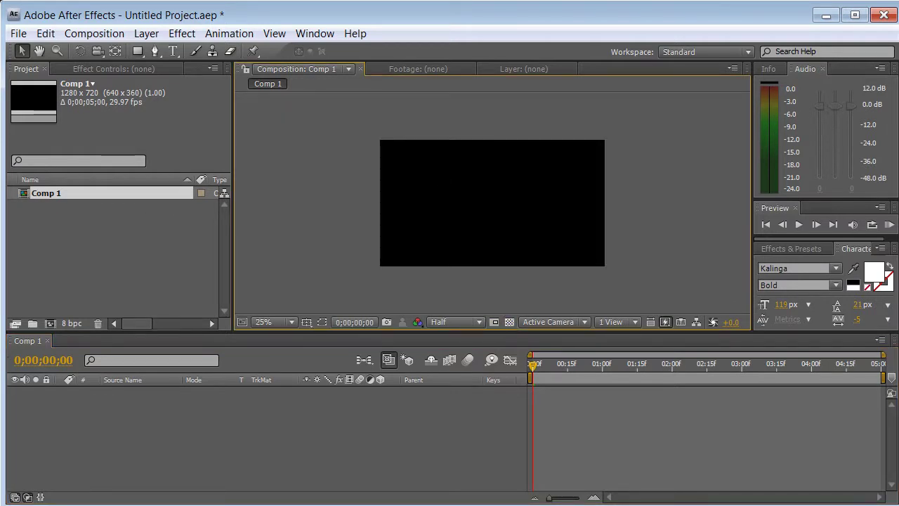
pyautogui.click(74, 232)
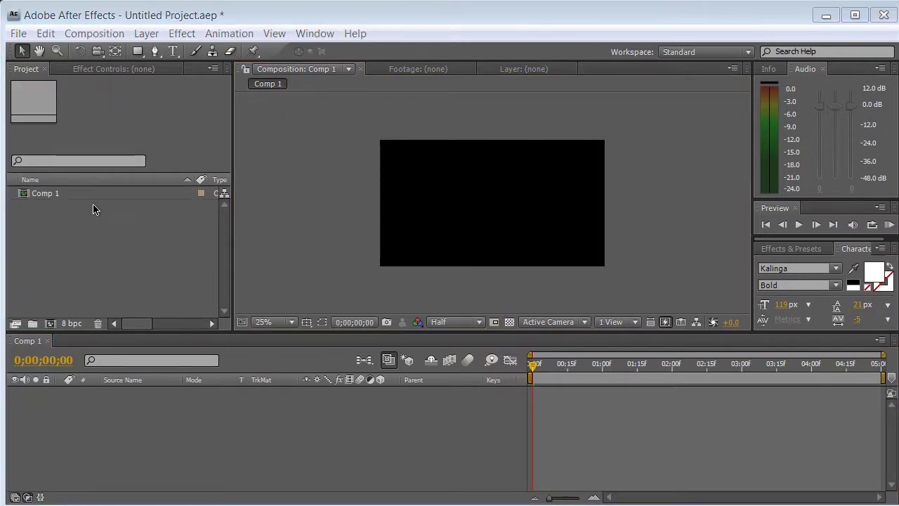
pyautogui.moveTo(91, 194); pyautogui.dragTo(157, 449)
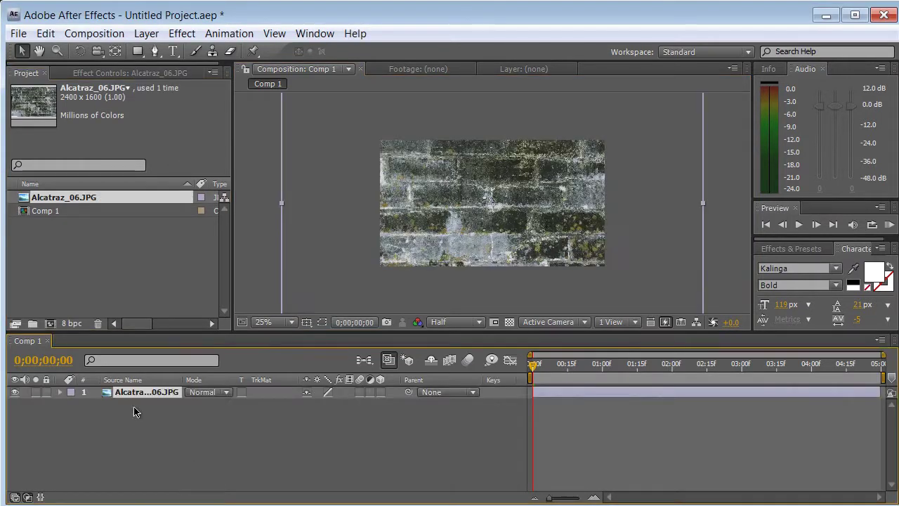
# Step: Scale the Alcatraz_06.JPG layer down to 56% and collapse its properties
pyautogui.press('s')
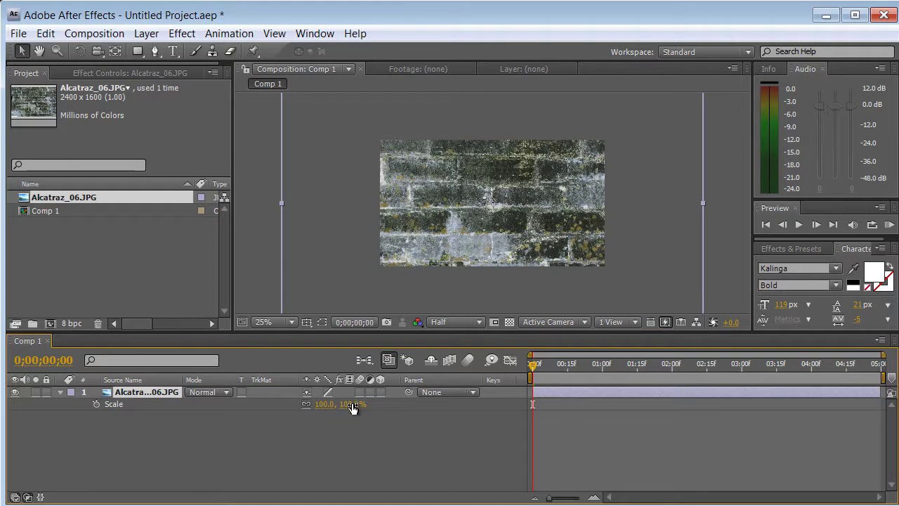
pyautogui.moveTo(352, 407); pyautogui.dragTo(332, 411)
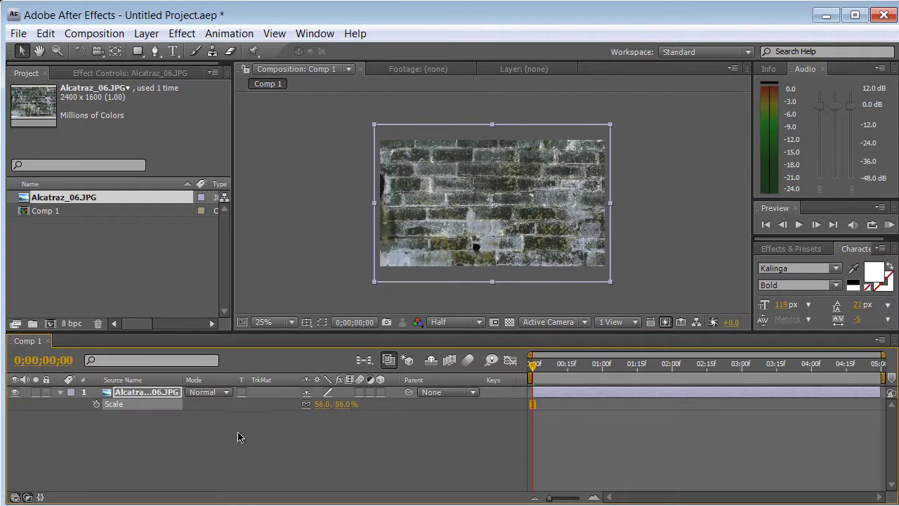
pyautogui.click(168, 432)
pyautogui.click(60, 392)
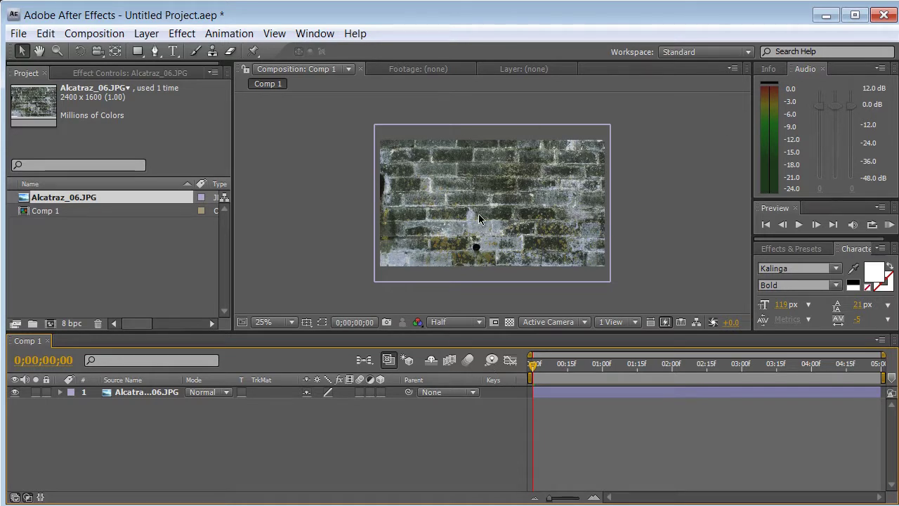
pyautogui.press('.')
pyautogui.press(',')
pyautogui.press('.')
pyautogui.press(',')
# Step: Apply Curves to the photo, try a red channel tint, then reset it
pyautogui.rightClick(169, 392)
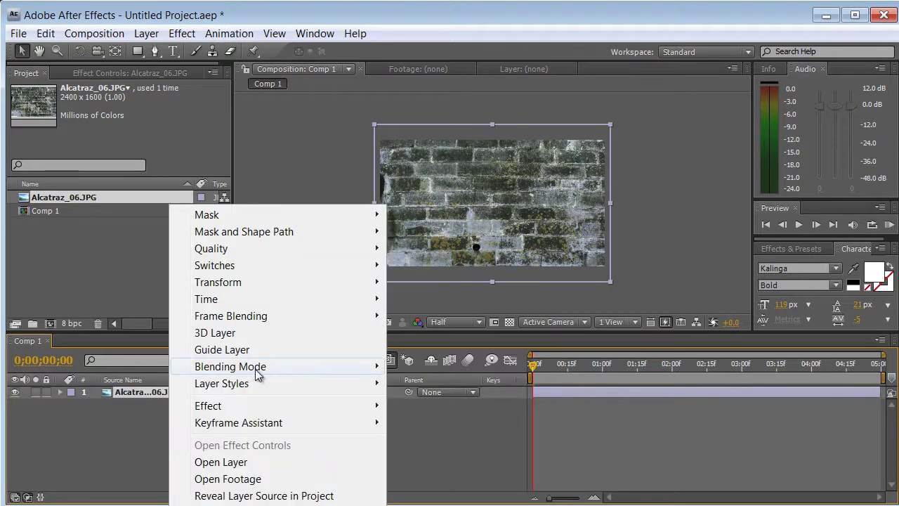
pyautogui.moveTo(257, 405)
pyautogui.moveTo(551, 279)
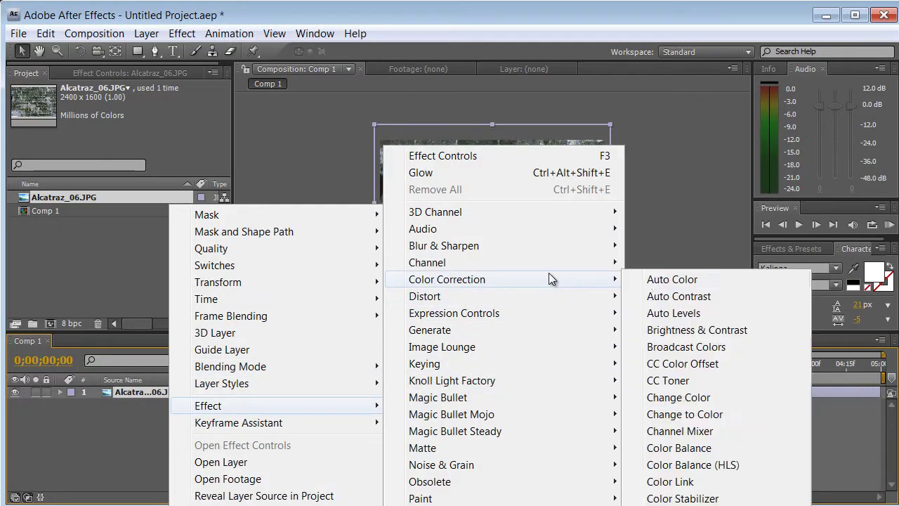
pyautogui.click(678, 504)
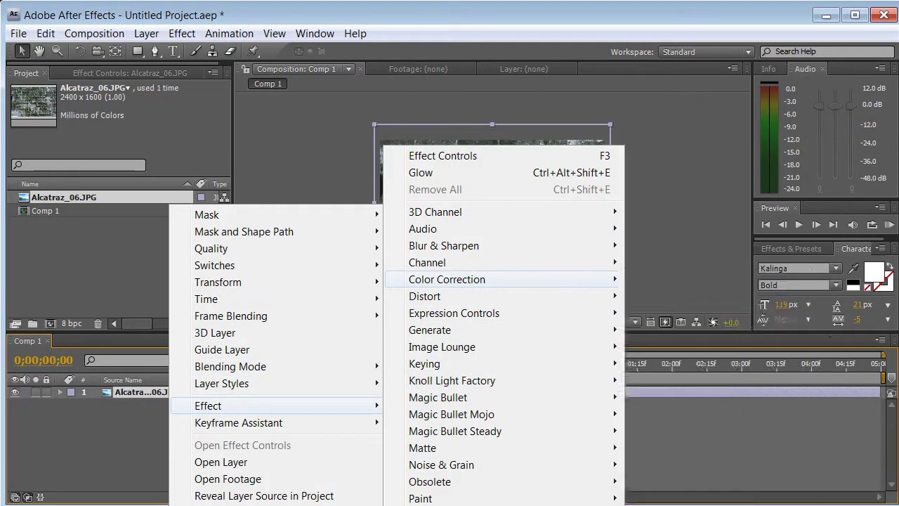
pyautogui.click(136, 125)
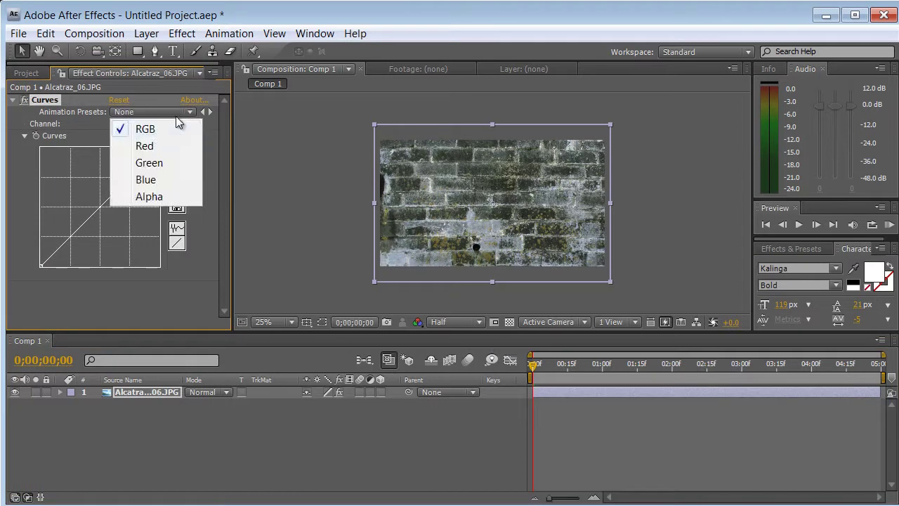
pyautogui.click(152, 146)
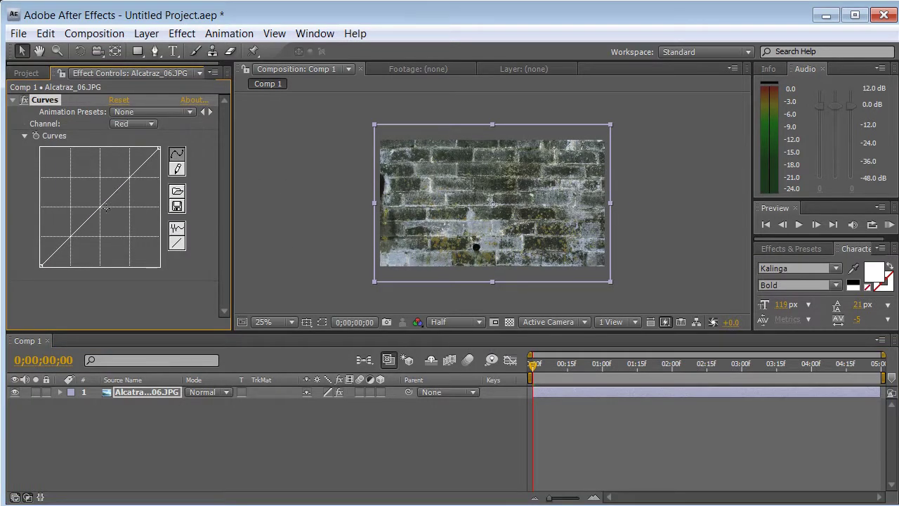
pyautogui.moveTo(105, 207); pyautogui.dragTo(84, 200)
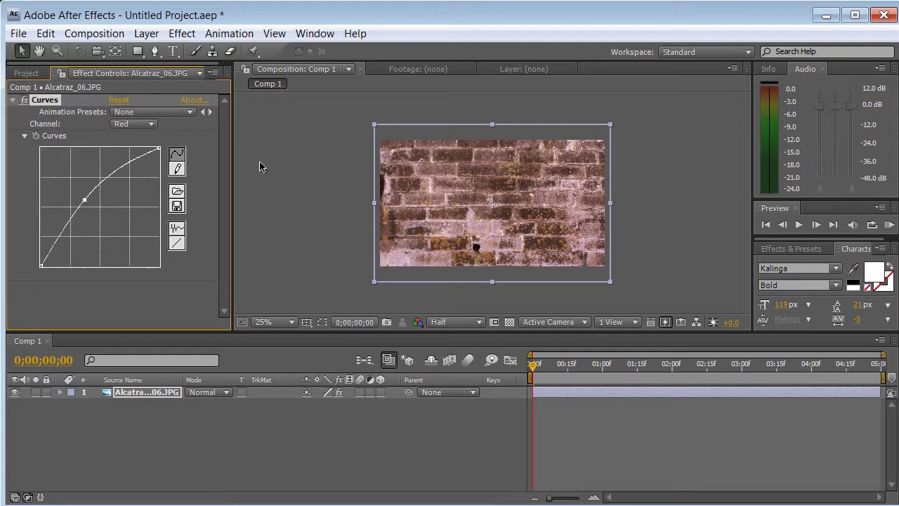
pyautogui.click(118, 100)
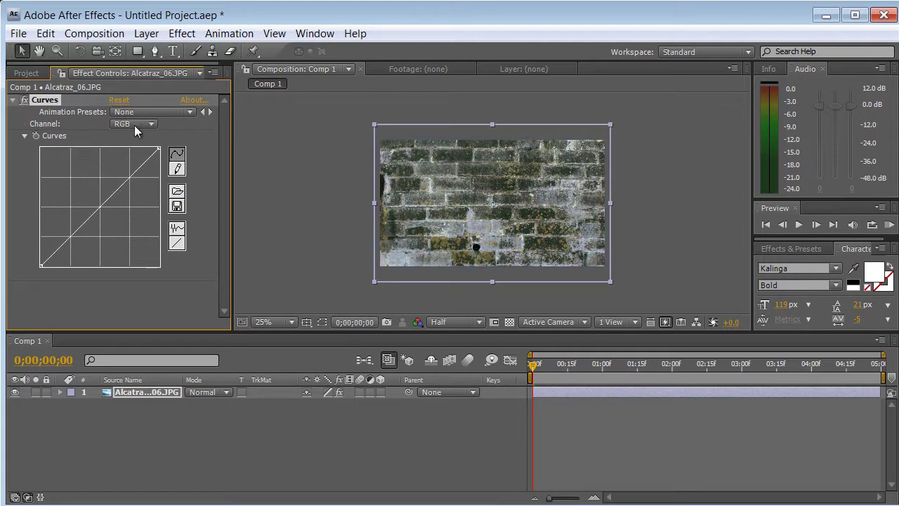
# Step: Try a blue channel tint in Curves, then reset and delete the Curves effect
pyautogui.click(136, 128)
pyautogui.click(145, 179)
pyautogui.moveTo(91, 224); pyautogui.dragTo(80, 201)
pyautogui.moveTo(61, 234); pyautogui.dragTo(63, 253)
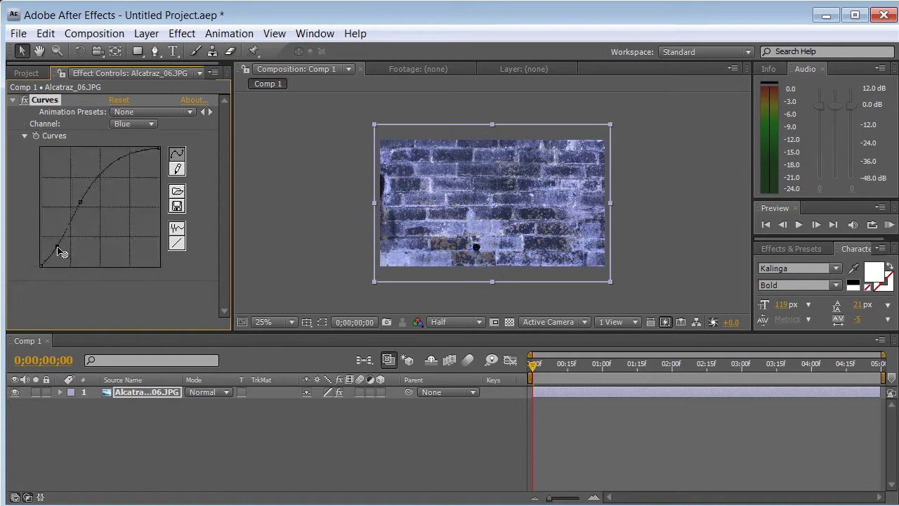
pyautogui.moveTo(80, 203); pyautogui.dragTo(100, 184)
pyautogui.click(119, 100)
pyautogui.press('Delete')
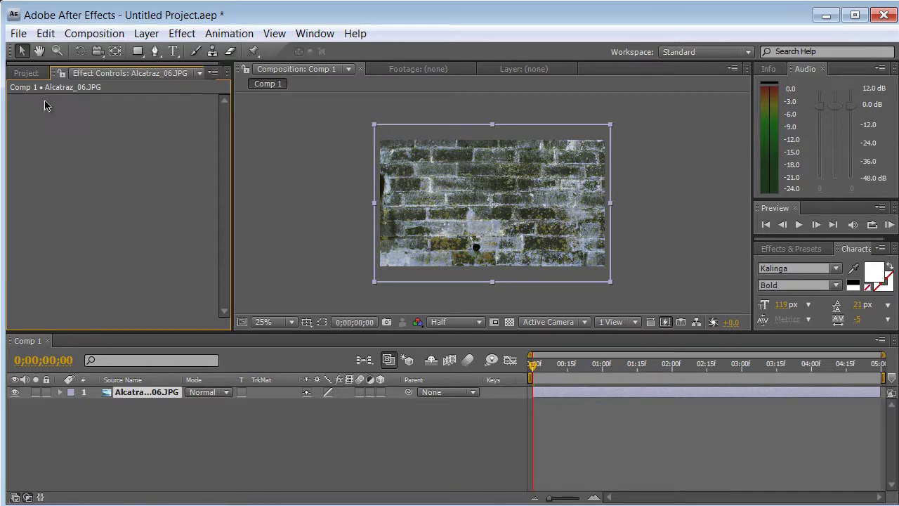
pyautogui.click(249, 413)
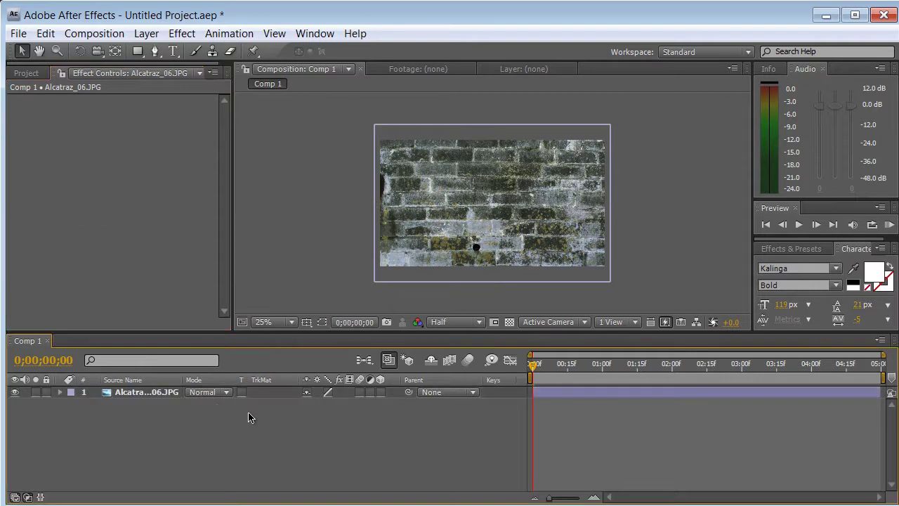
# Step: Add a comp-sized Black Solid 1 layer above the photo
pyautogui.click(144, 33)
pyautogui.moveTo(207, 56)
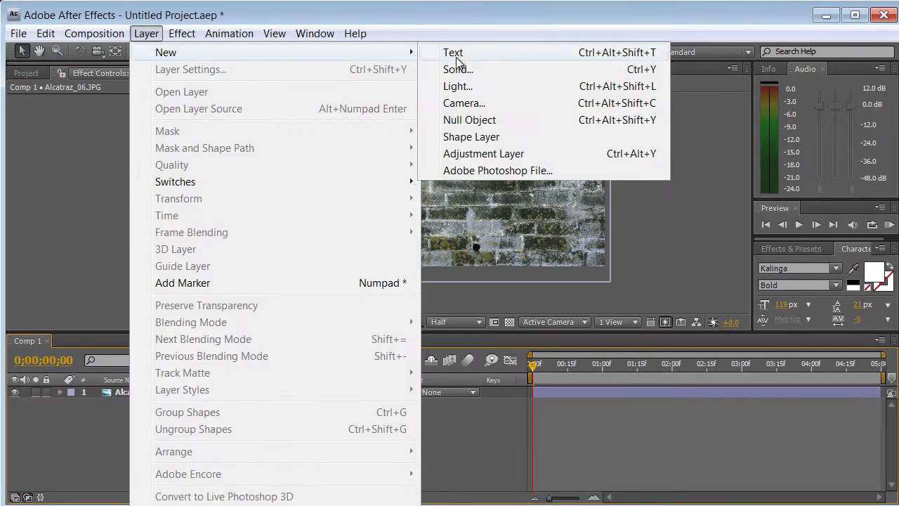
pyautogui.click(458, 70)
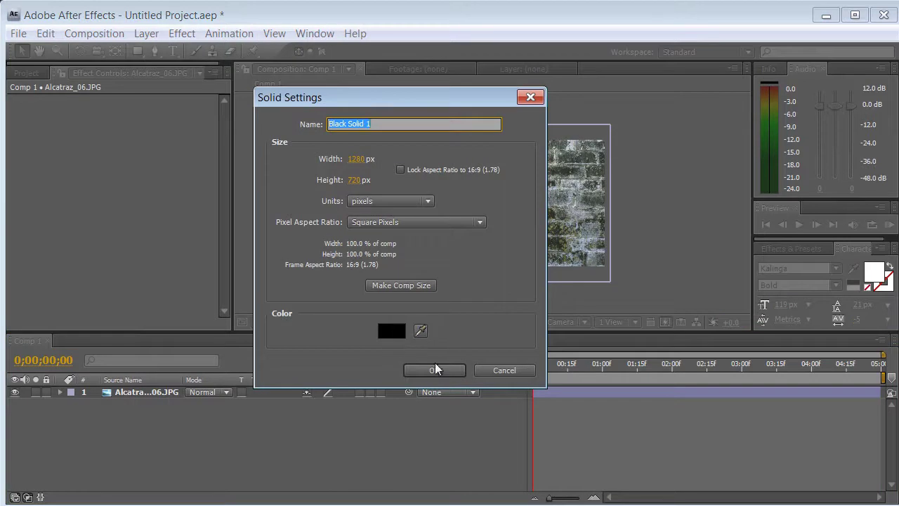
pyautogui.click(434, 369)
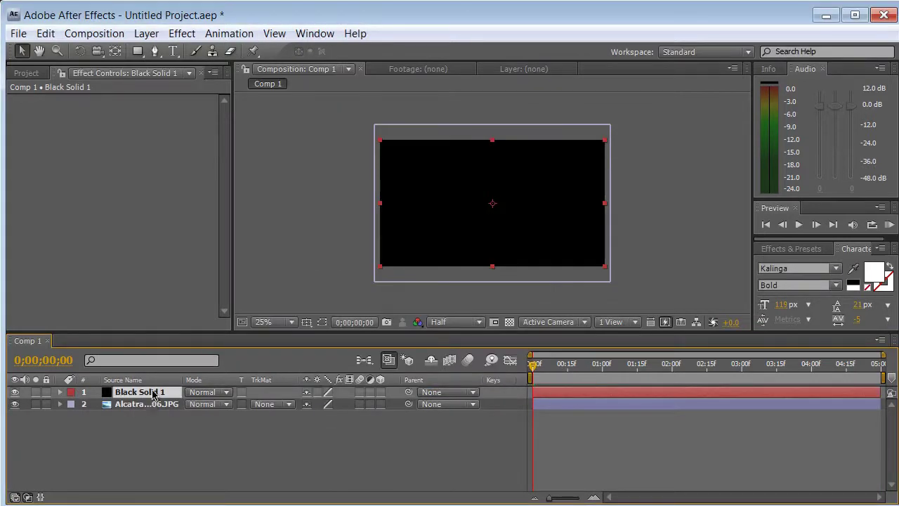
pyautogui.rightClick(152, 394)
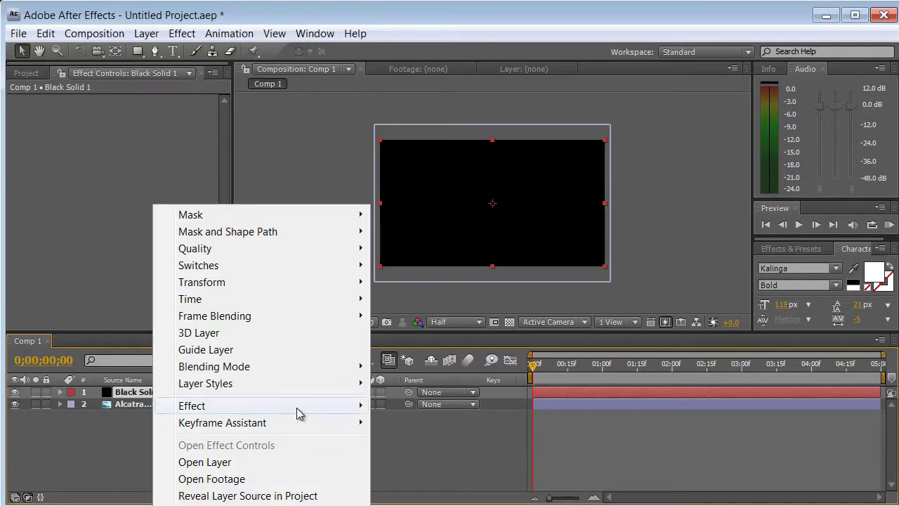
# Step: Apply the Ramp effect to Black Solid 1 with the Radial Ramp shape
pyautogui.moveTo(298, 406)
pyautogui.moveTo(456, 334)
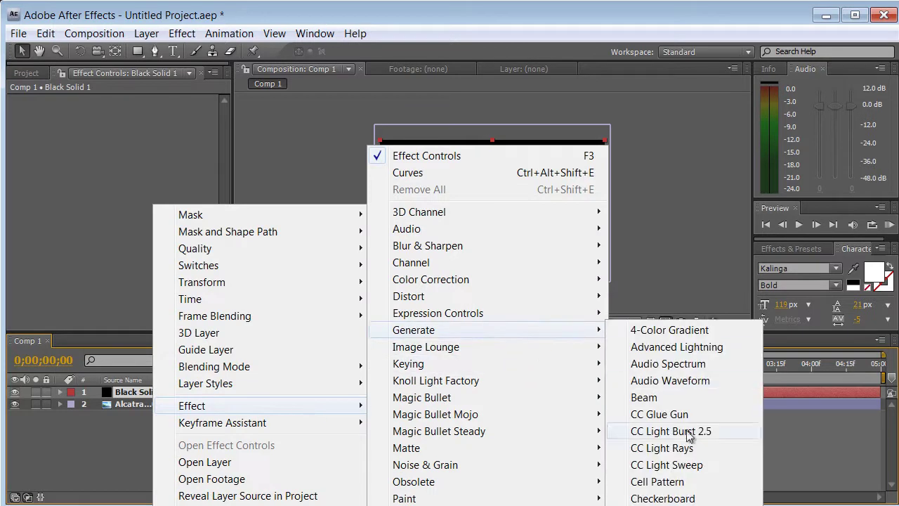
pyautogui.click(660, 505)
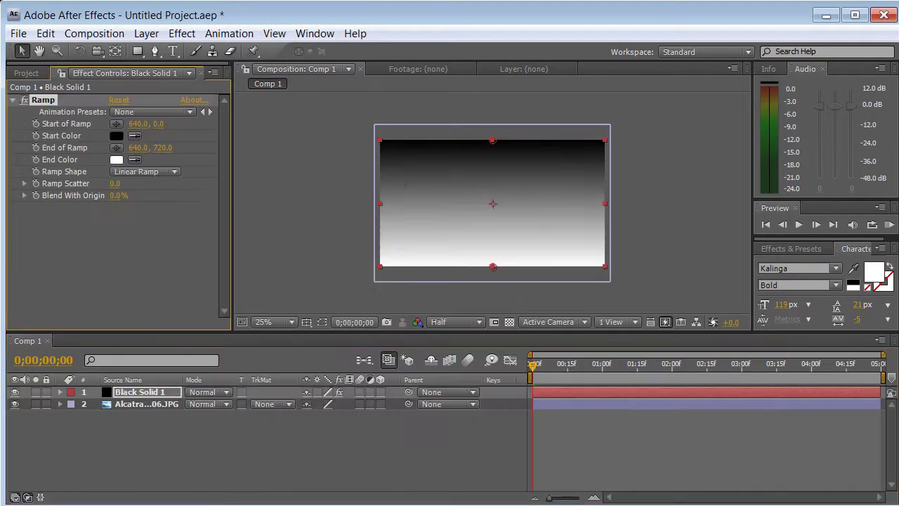
pyautogui.click(164, 172)
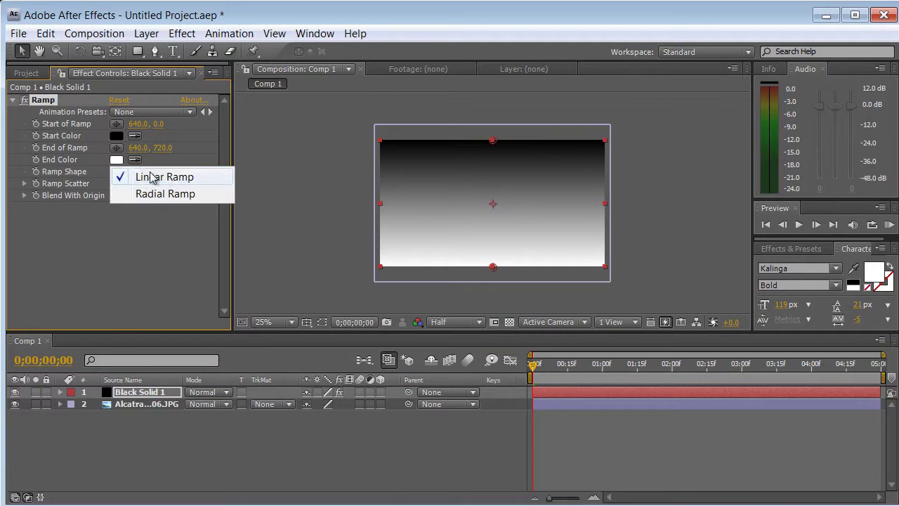
pyautogui.click(165, 194)
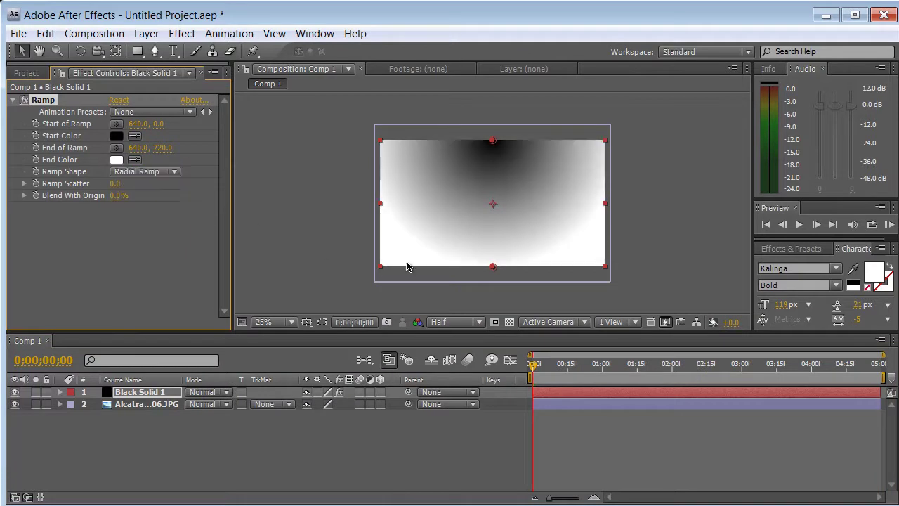
# Step: Set the ramp's Start Color to cyan 00FFDE and End Color to black
pyautogui.click(116, 137)
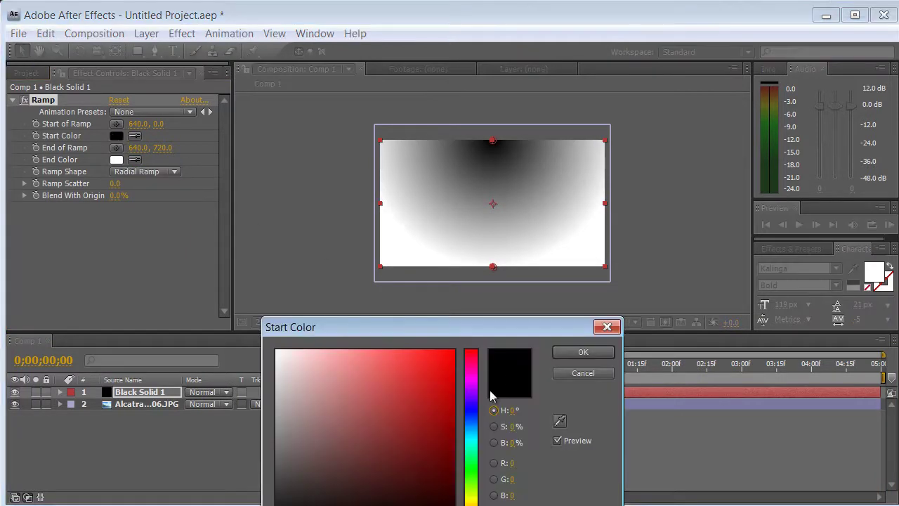
pyautogui.moveTo(442, 328); pyautogui.dragTo(441, 215)
pyautogui.click(461, 309)
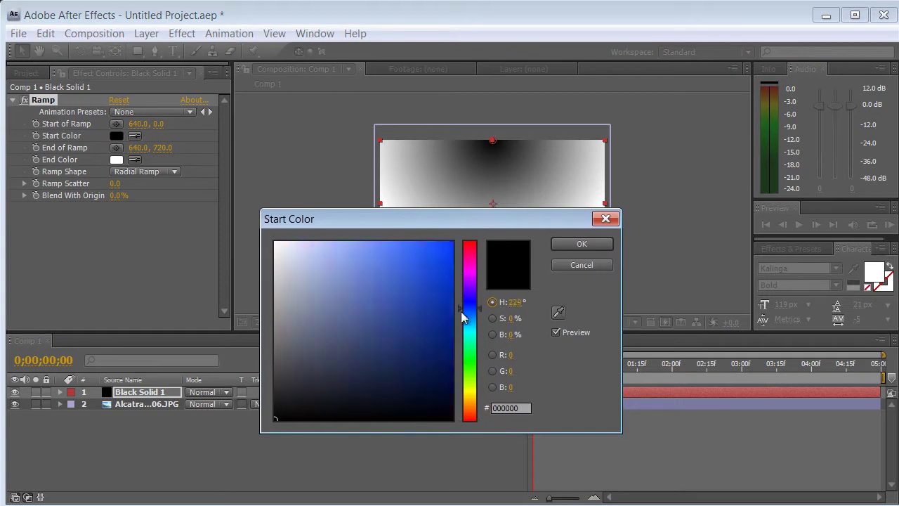
pyautogui.moveTo(461, 317); pyautogui.dragTo(464, 336)
pyautogui.moveTo(437, 281); pyautogui.dragTo(455, 239)
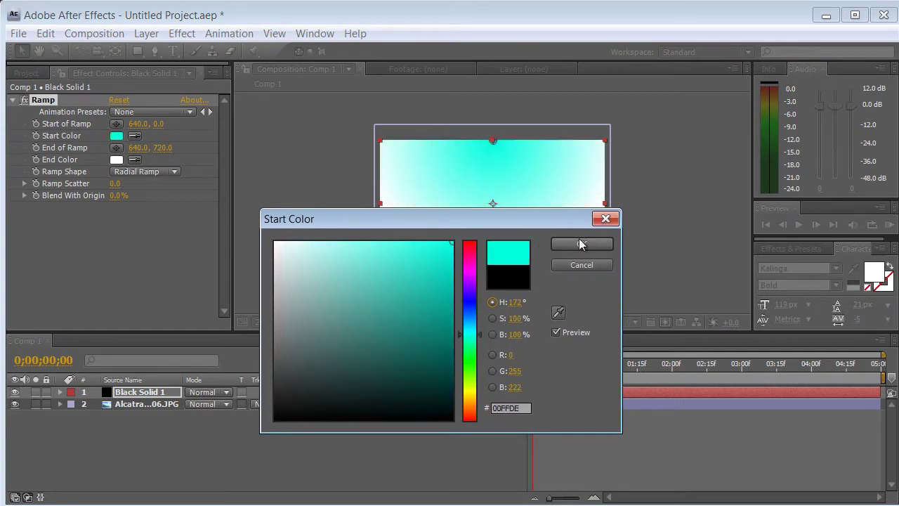
pyautogui.click(580, 244)
pyautogui.click(117, 160)
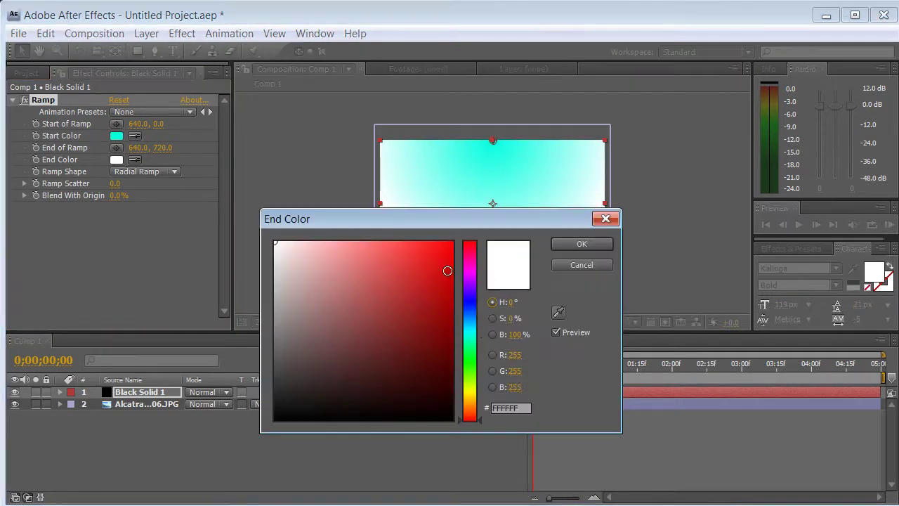
pyautogui.moveTo(447, 271); pyautogui.dragTo(457, 454)
pyautogui.click(566, 243)
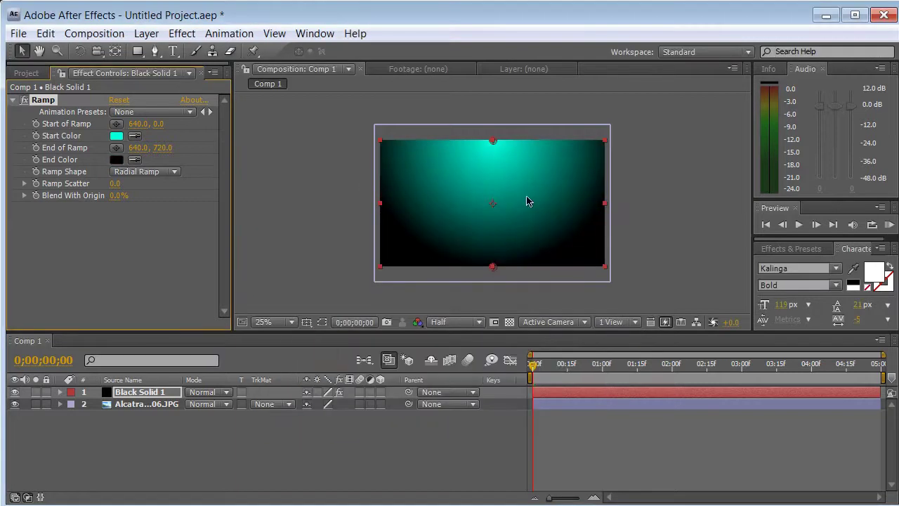
# Step: Move the End of Ramp point below the frame to 640, 920
pyautogui.press(',')
pyautogui.moveTo(492, 235); pyautogui.dragTo(492, 253)
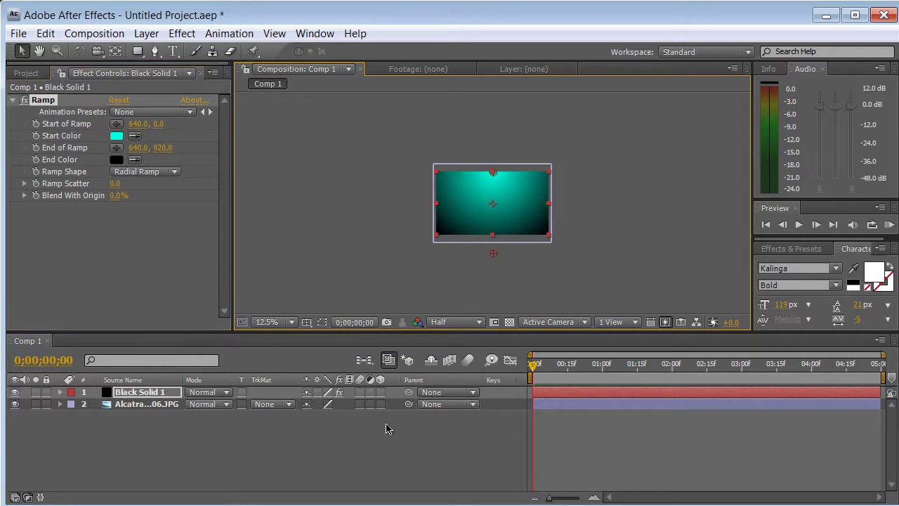
pyautogui.click(368, 457)
pyautogui.press('.')
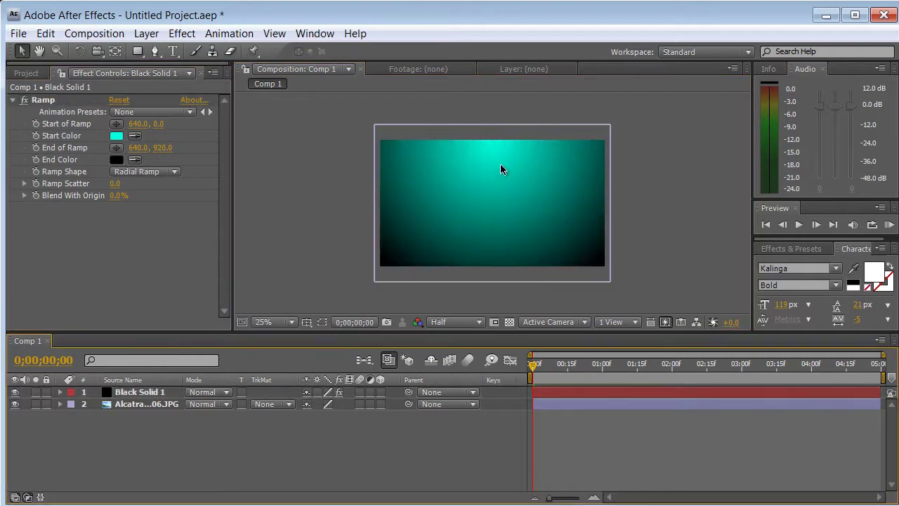
# Step: Set Black Solid 1's blend mode to Multiply so the cyan ramp tints the bricks
pyautogui.click(197, 392)
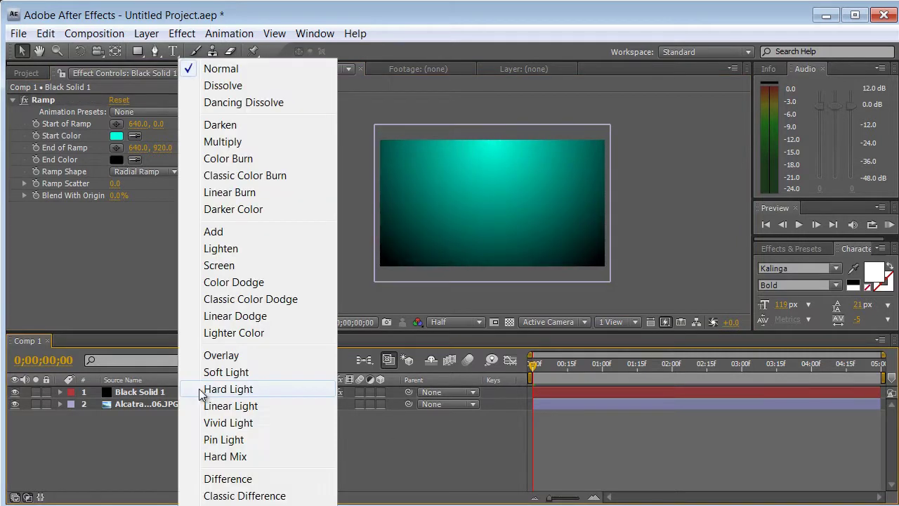
pyautogui.click(216, 143)
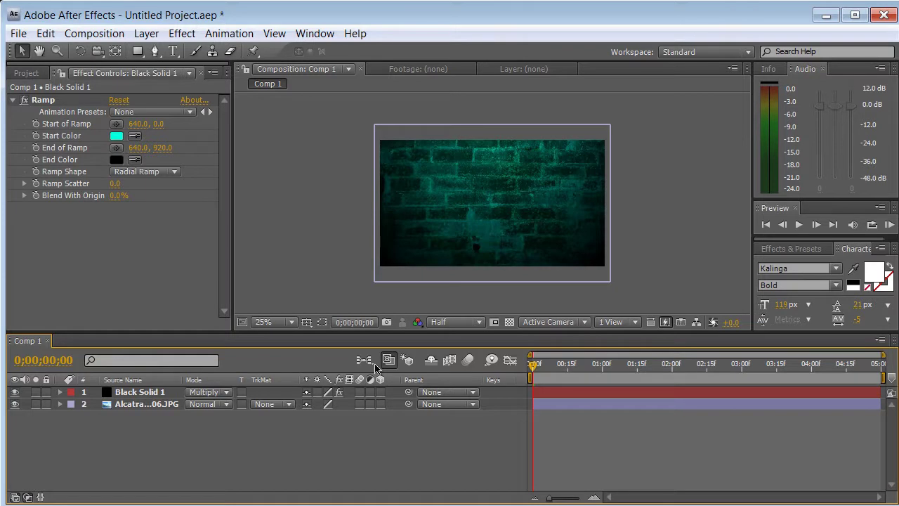
pyautogui.press('.')
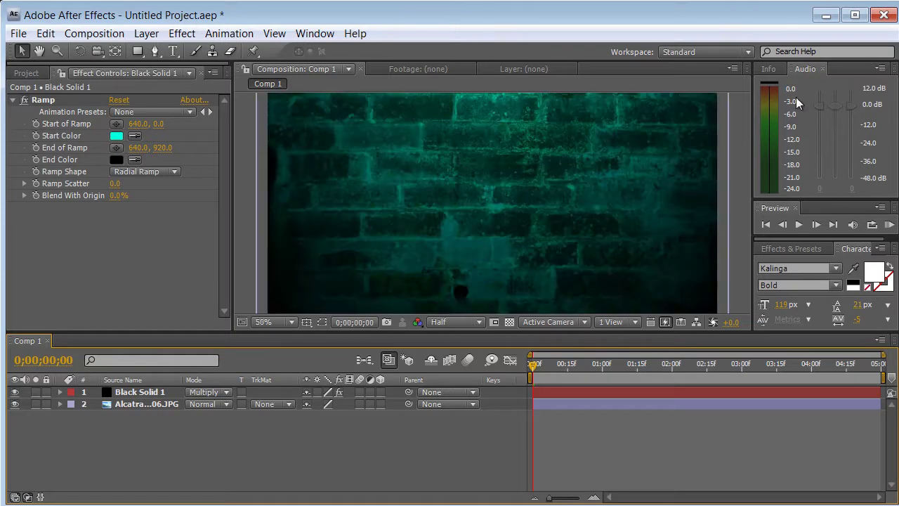
pyautogui.press(',')
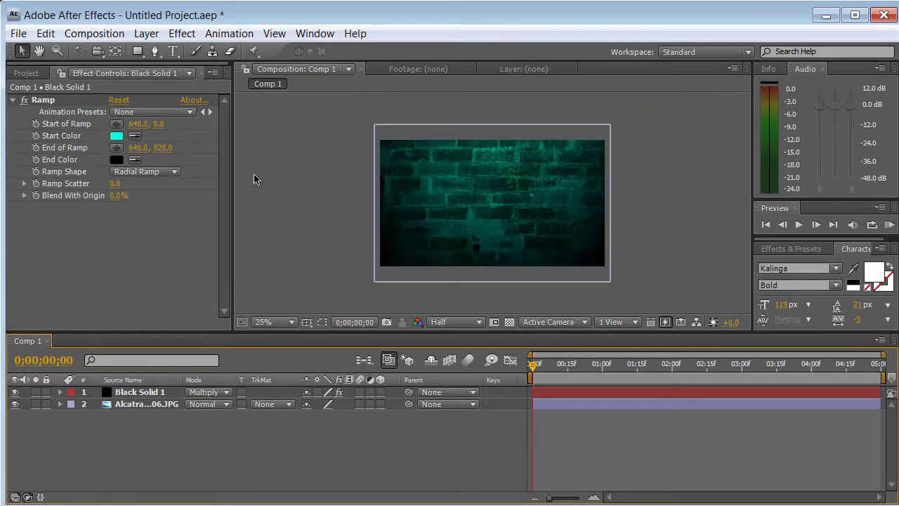
# Step: Change the ramp's Start Color to red FF0012
pyautogui.click(117, 136)
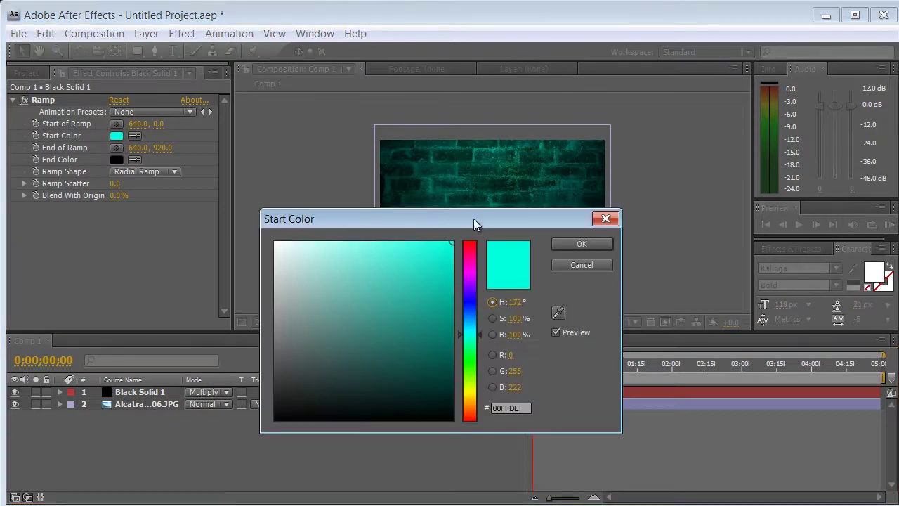
pyautogui.moveTo(469, 287); pyautogui.dragTo(467, 310)
pyautogui.moveTo(493, 227); pyautogui.dragTo(571, 301)
pyautogui.moveTo(542, 341)
pyautogui.mouseDown()
pyautogui.moveTo(548, 320)
pyautogui.moveTo(543, 344)
pyautogui.moveTo(543, 326)
pyautogui.mouseUp()
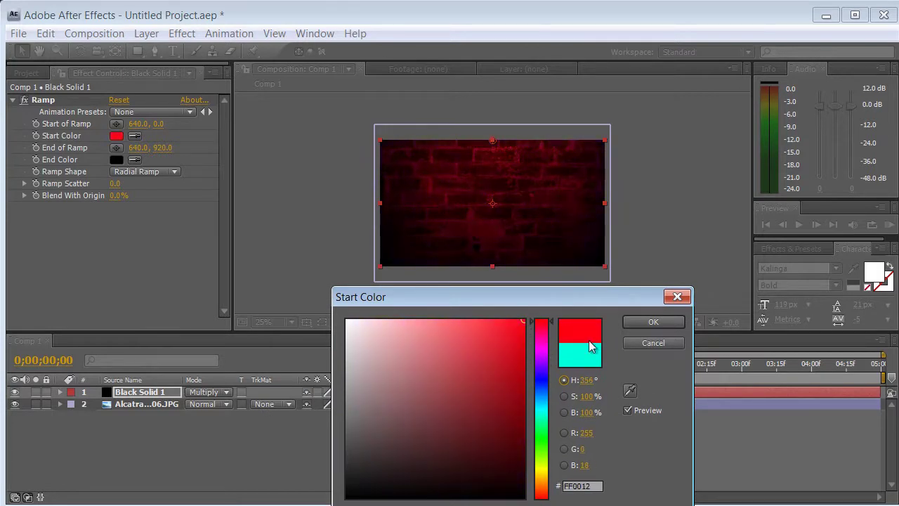
pyautogui.click(669, 321)
pyautogui.press('.')
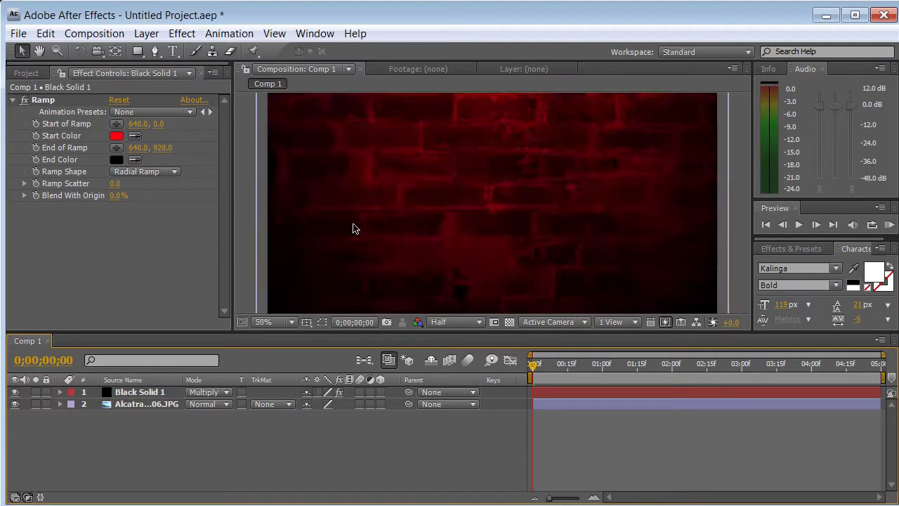
pyautogui.press(',')
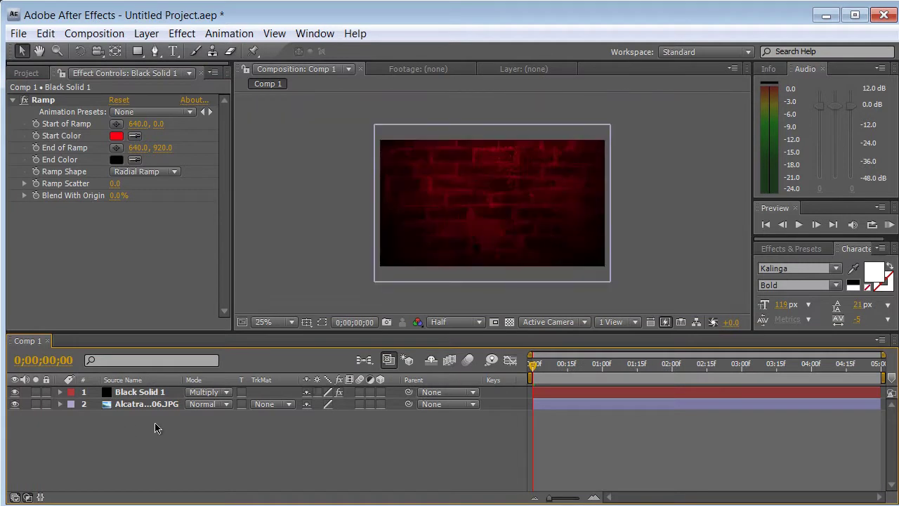
# Step: Pre-compose both layers into a new composition named BG, moving all attributes
pyautogui.moveTo(211, 428); pyautogui.dragTo(99, 373)
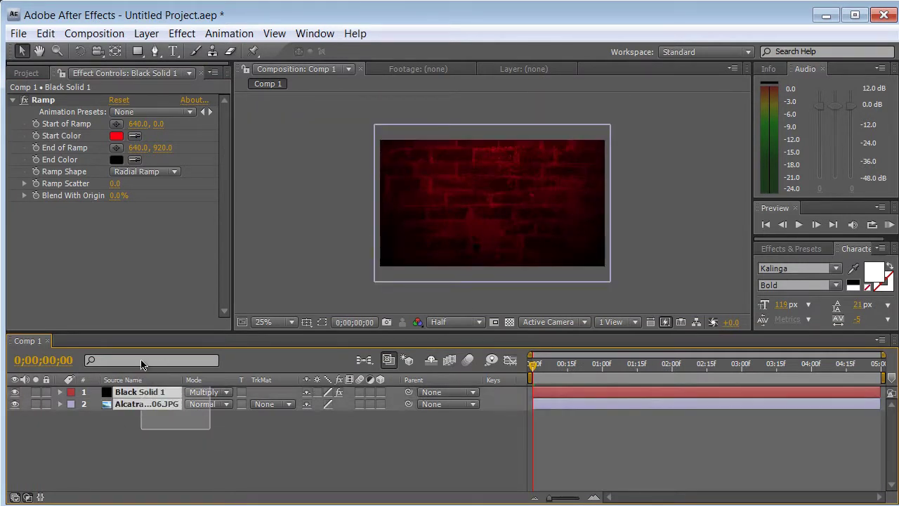
pyautogui.click(146, 34)
pyautogui.hotkey('ctrl', 'shift', 'c')
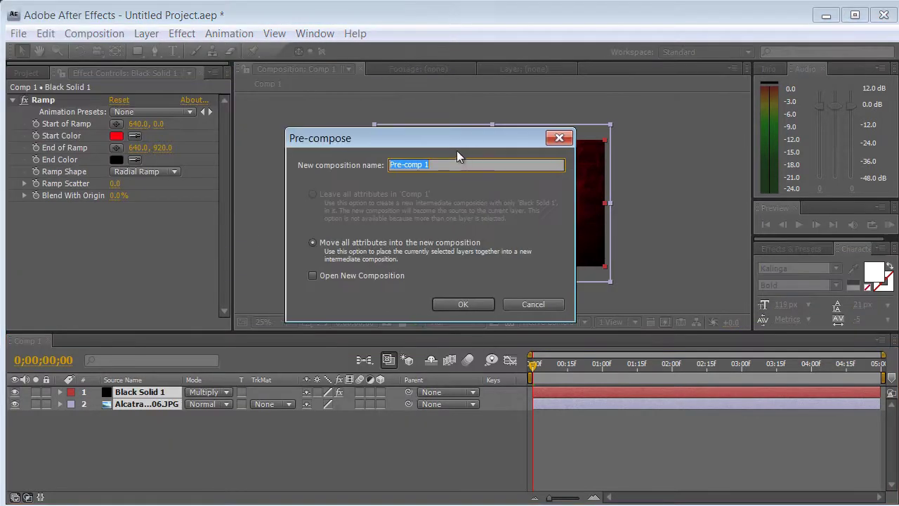
pyautogui.moveTo(445, 140); pyautogui.dragTo(499, 145)
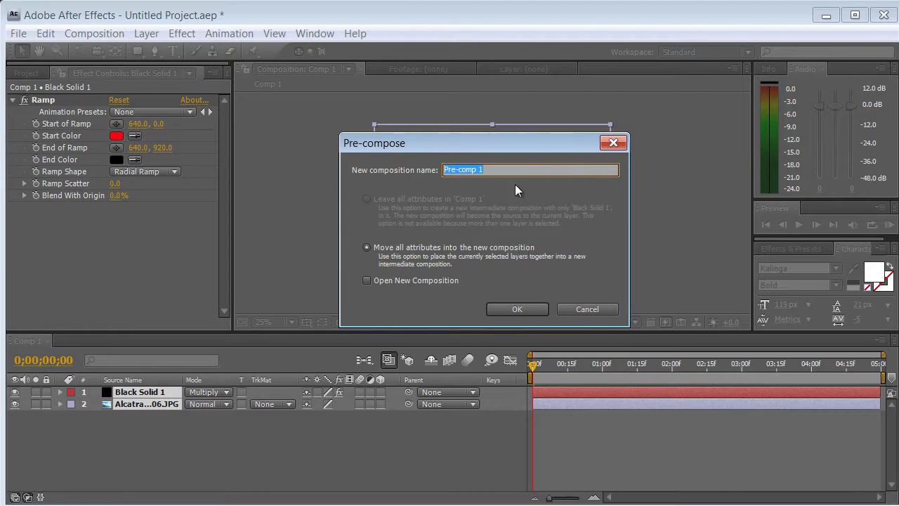
pyautogui.write('BG')
pyautogui.click(513, 307)
# Step: Select the BG comp in the Project panel and turn off the BG layer's visibility
pyautogui.click(28, 68)
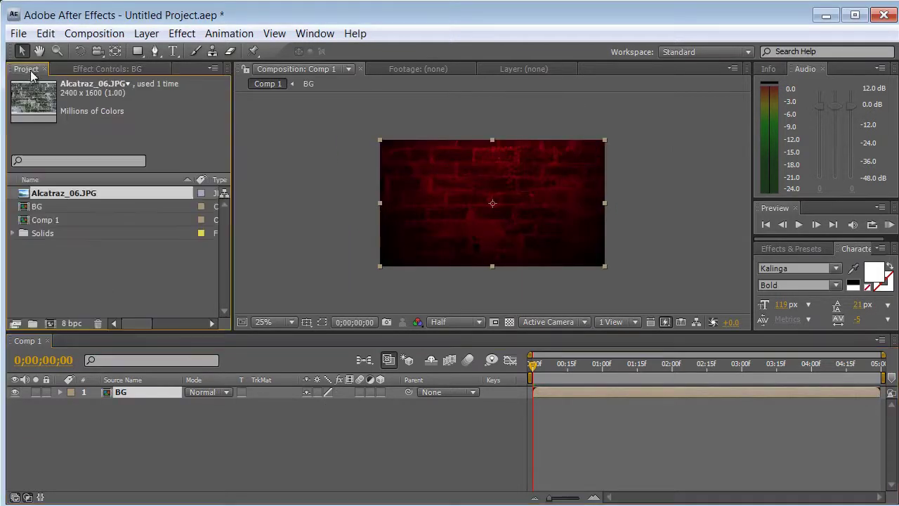
pyautogui.click(208, 420)
pyautogui.click(138, 395)
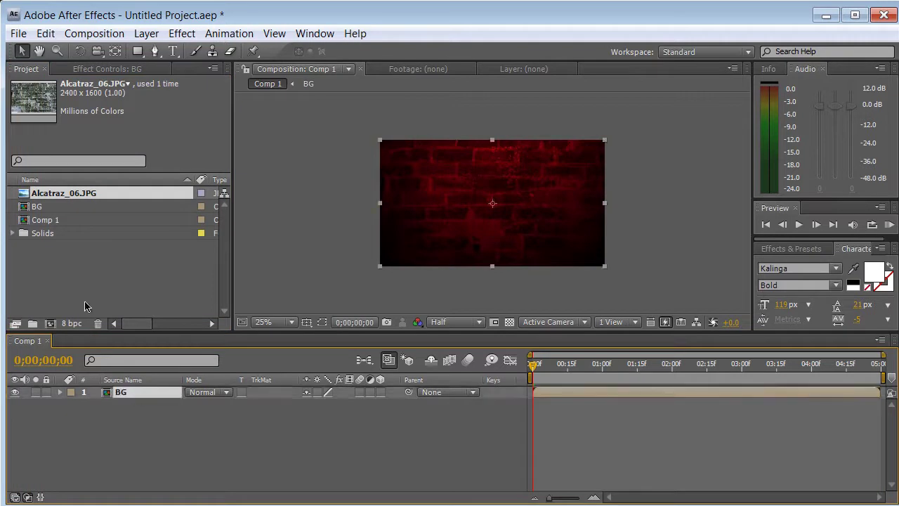
pyautogui.click(37, 208)
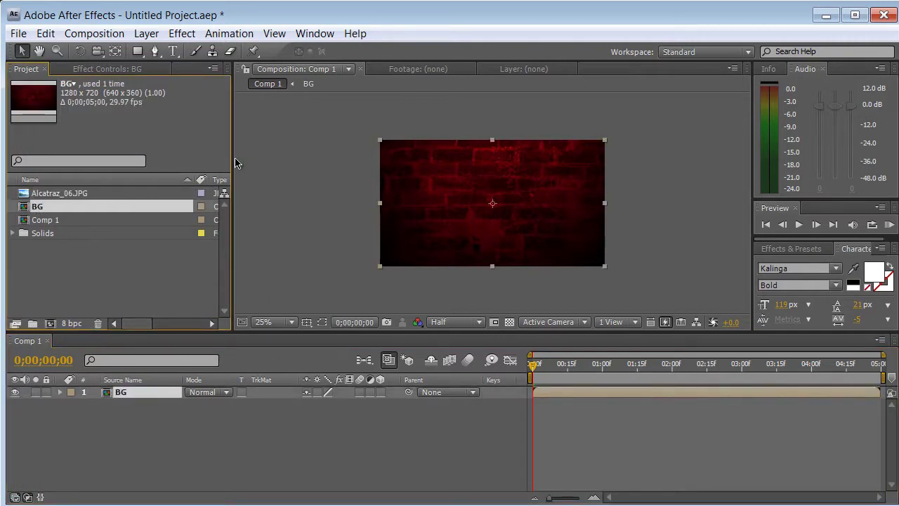
pyautogui.click(370, 445)
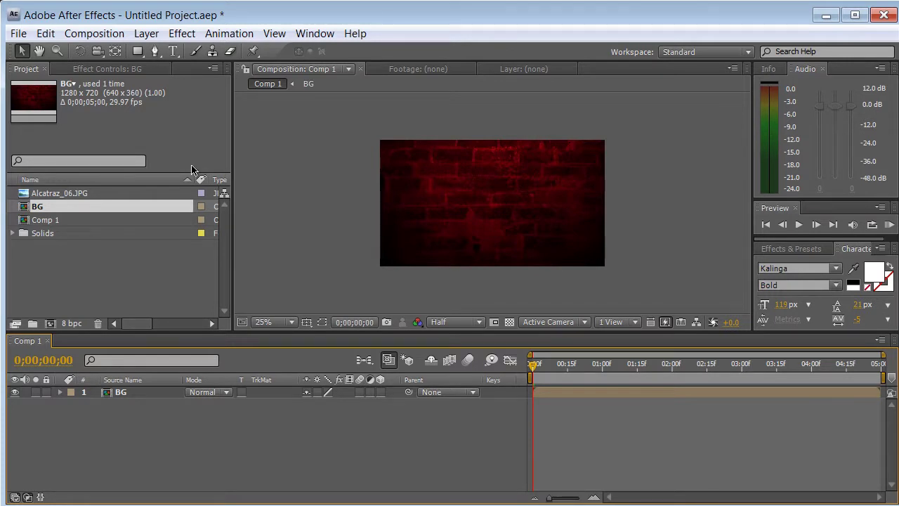
pyautogui.press('.')
pyautogui.press('.')
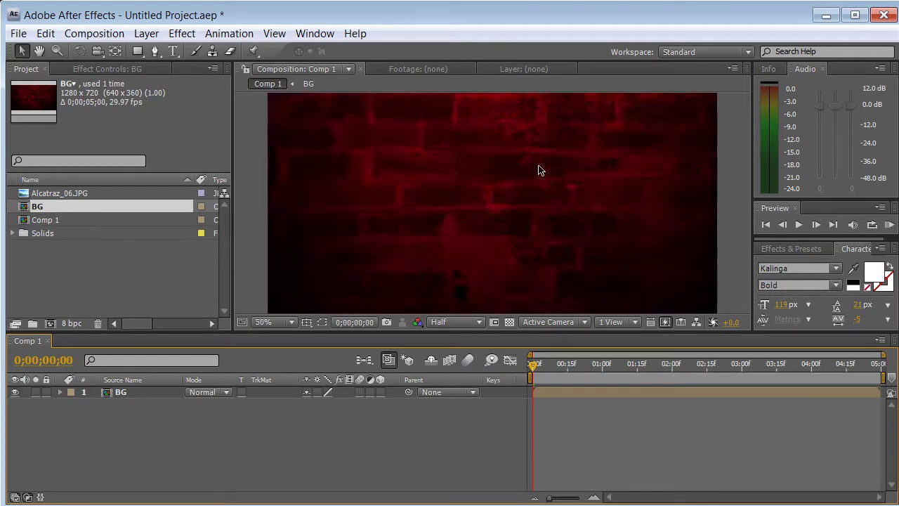
pyautogui.press(',')
pyautogui.press(',')
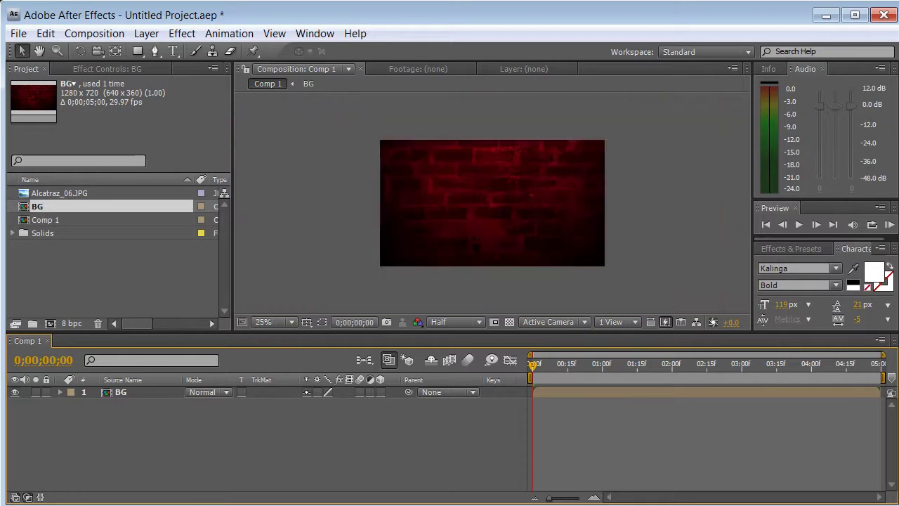
pyautogui.click(8, 393)
# Step: Hide the BG layer and add a new black solid, Black Solid 2
pyautogui.click(15, 392)
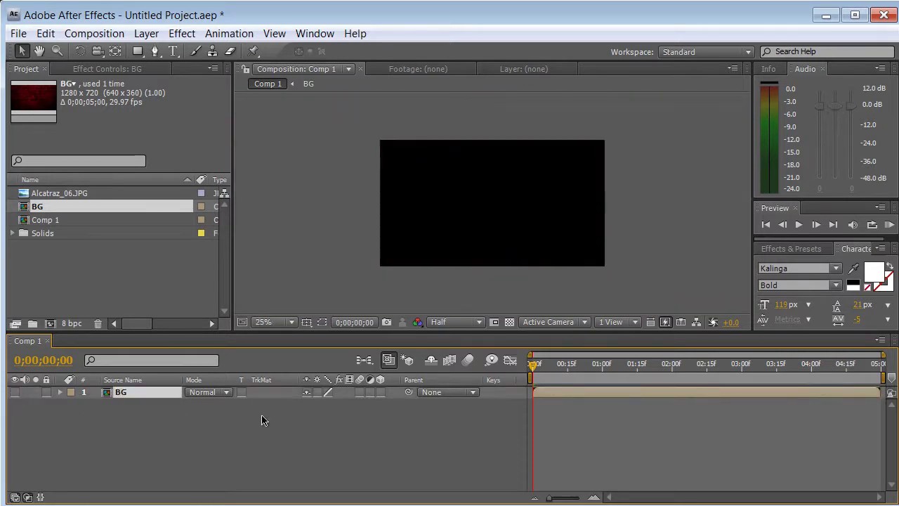
pyautogui.rightClick(261, 419)
pyautogui.moveTo(351, 427)
pyautogui.click(573, 460)
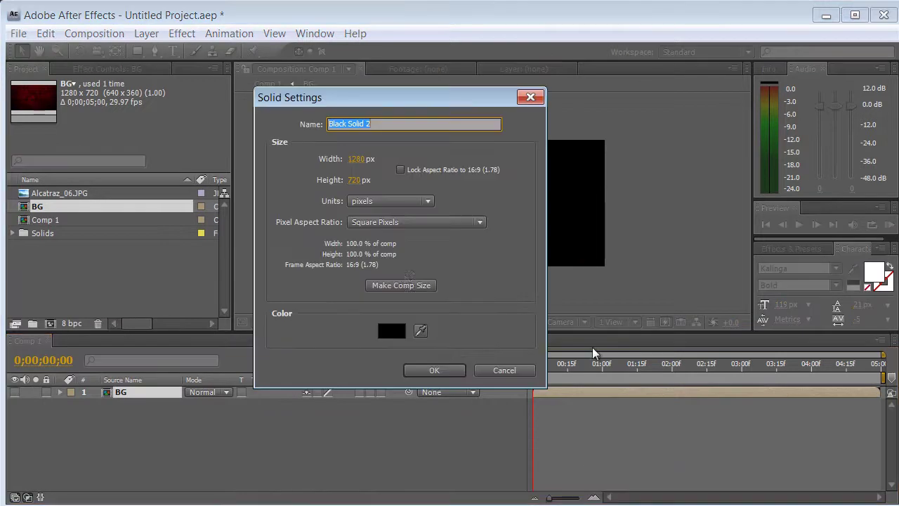
pyautogui.click(422, 368)
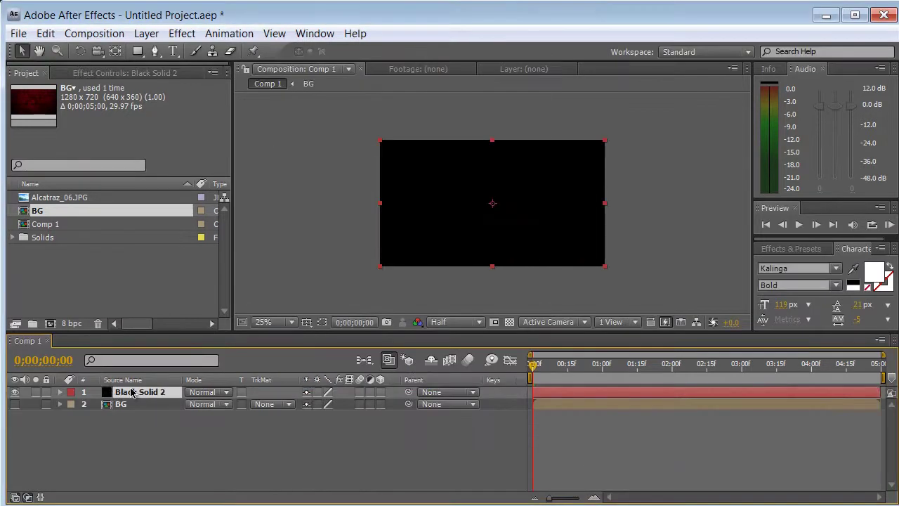
# Step: Apply a Ramp gradient to Black Solid 2, undoing a mistaken Radio Waves effect
pyautogui.rightClick(132, 392)
pyautogui.moveTo(241, 404)
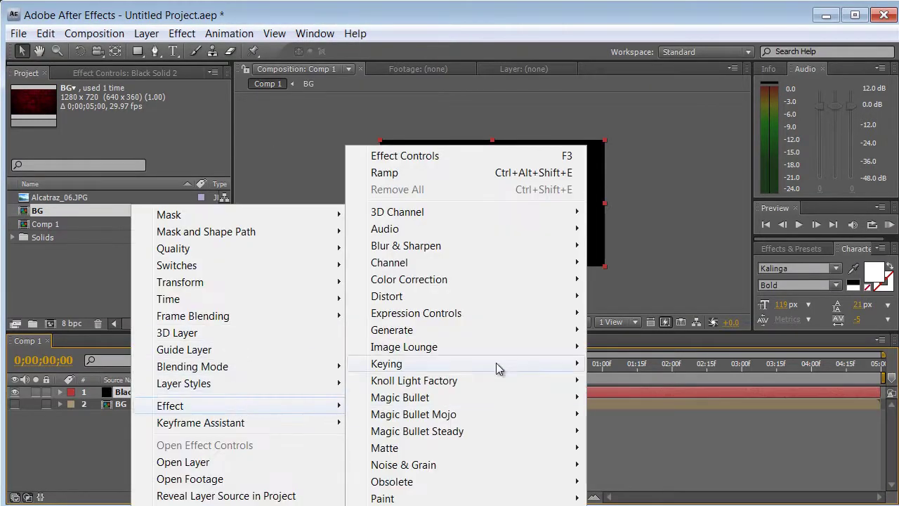
pyautogui.moveTo(521, 329)
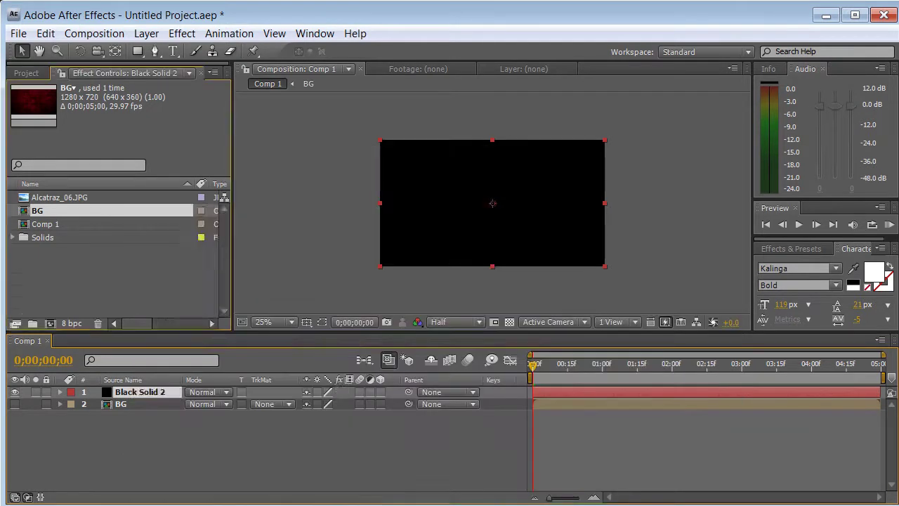
pyautogui.click(646, 500)
pyautogui.hotkey('ctrl', 'z')
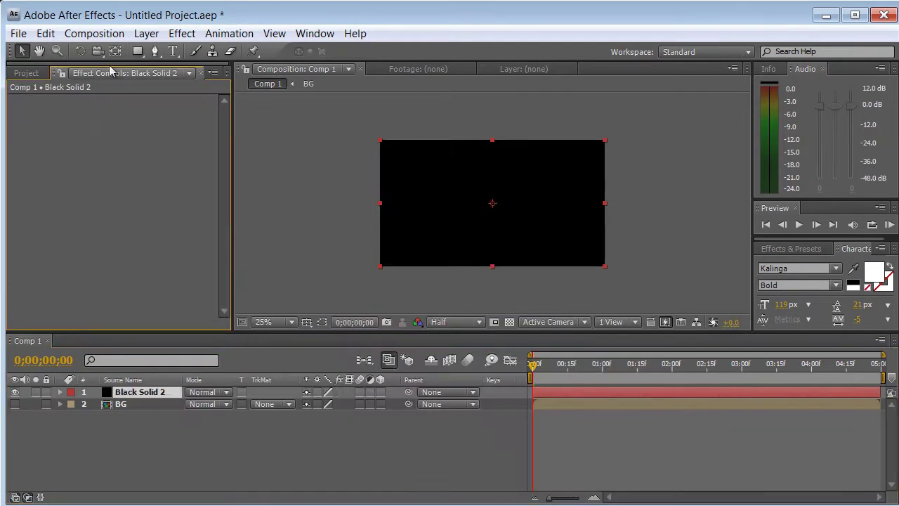
pyautogui.click(182, 33)
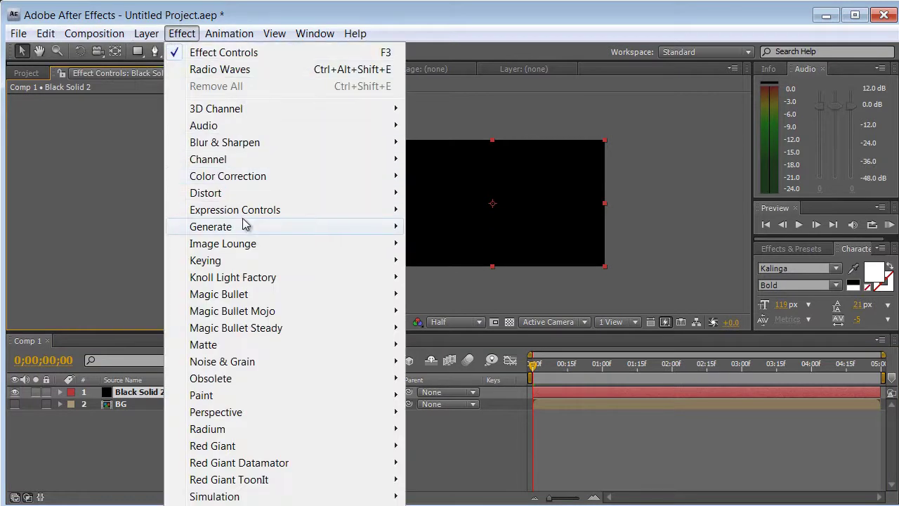
pyautogui.moveTo(245, 226)
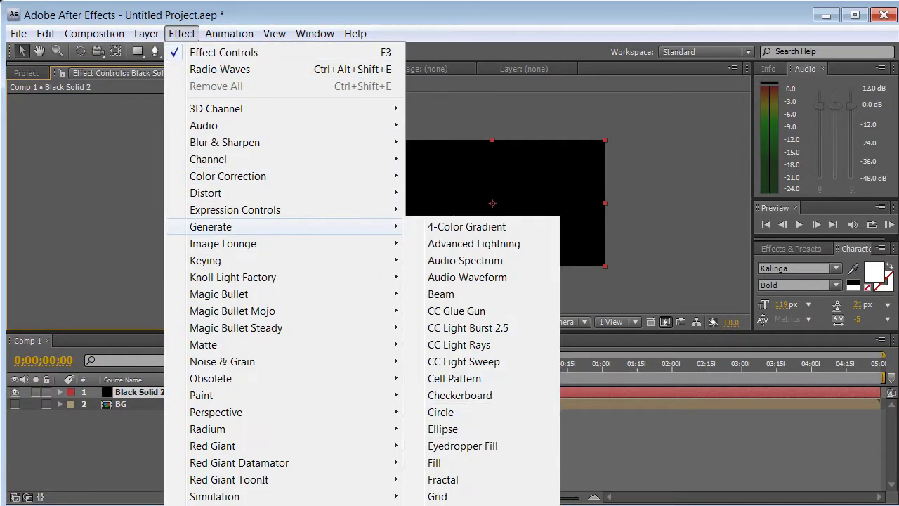
pyautogui.click(450, 503)
# Step: Make the Ramp radial with a blue start colour and a black end colour
pyautogui.click(140, 171)
pyautogui.click(148, 193)
pyautogui.click(116, 135)
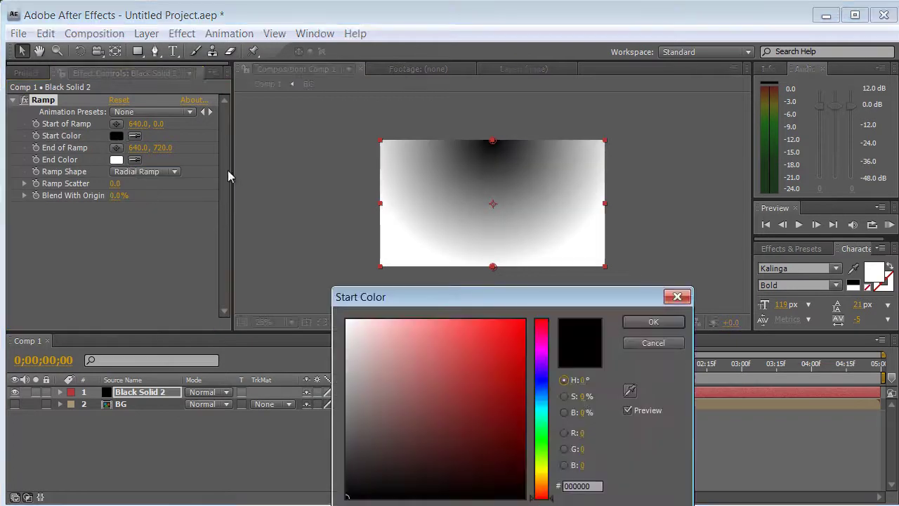
pyautogui.click(522, 324)
pyautogui.click(541, 381)
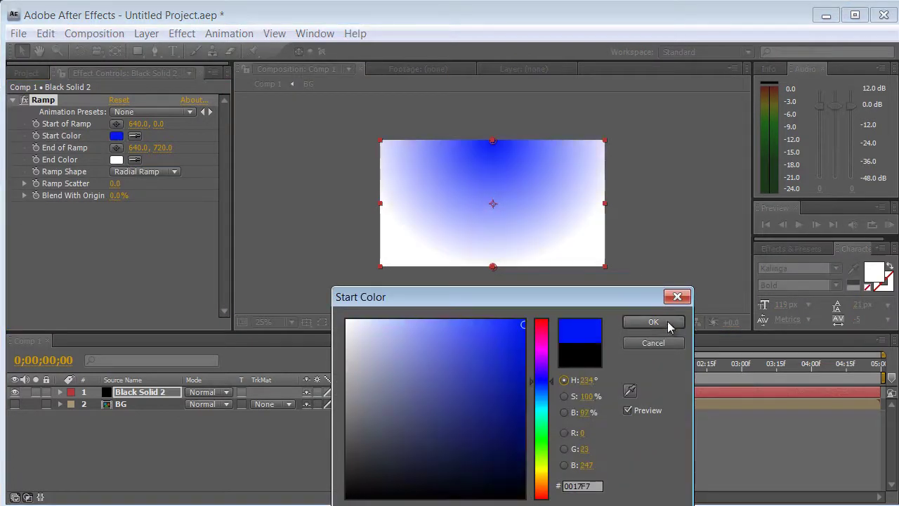
pyautogui.click(669, 326)
pyautogui.click(115, 159)
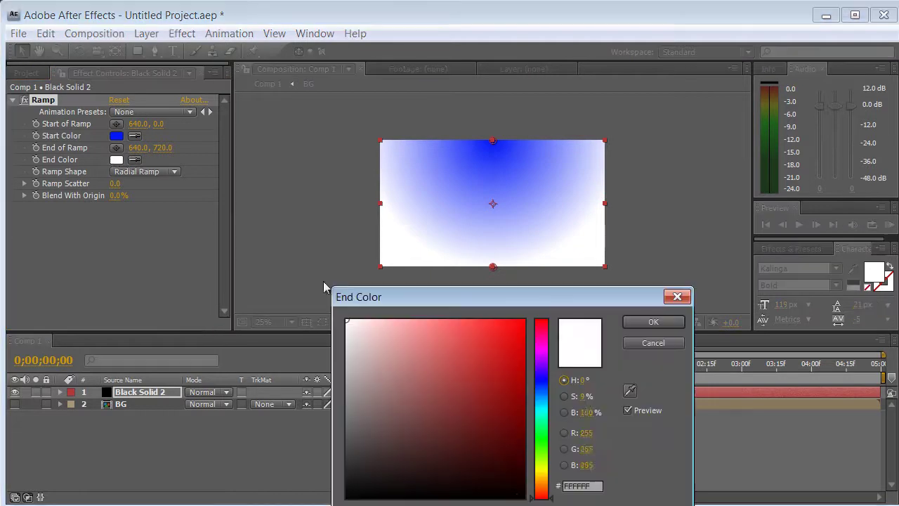
pyautogui.click(365, 496)
pyautogui.click(653, 321)
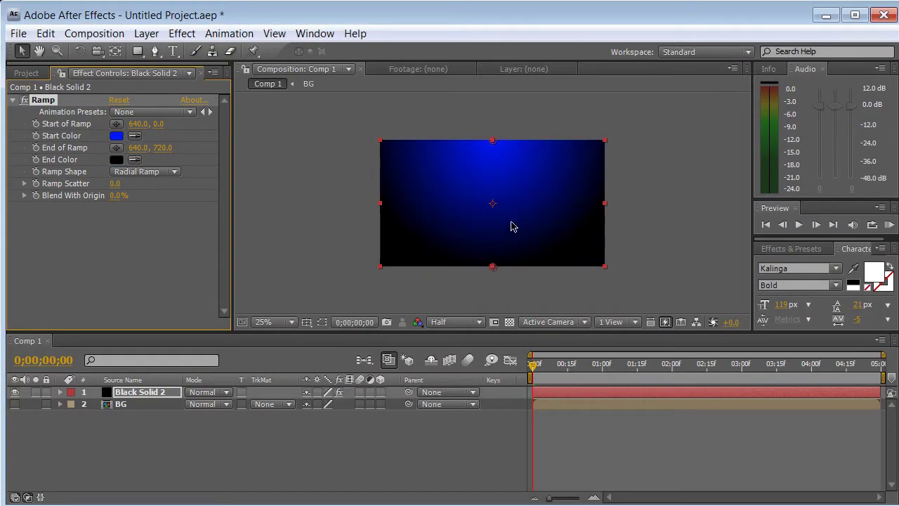
# Step: Move the Ramp's end point down below the frame to 704, 1008
pyautogui.press(',')
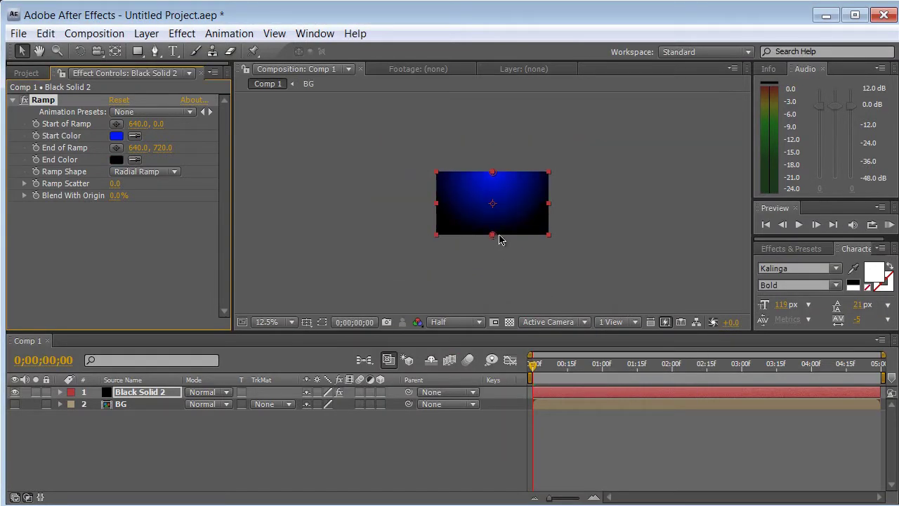
pyautogui.moveTo(491, 235); pyautogui.dragTo(496, 259)
pyautogui.click(393, 453)
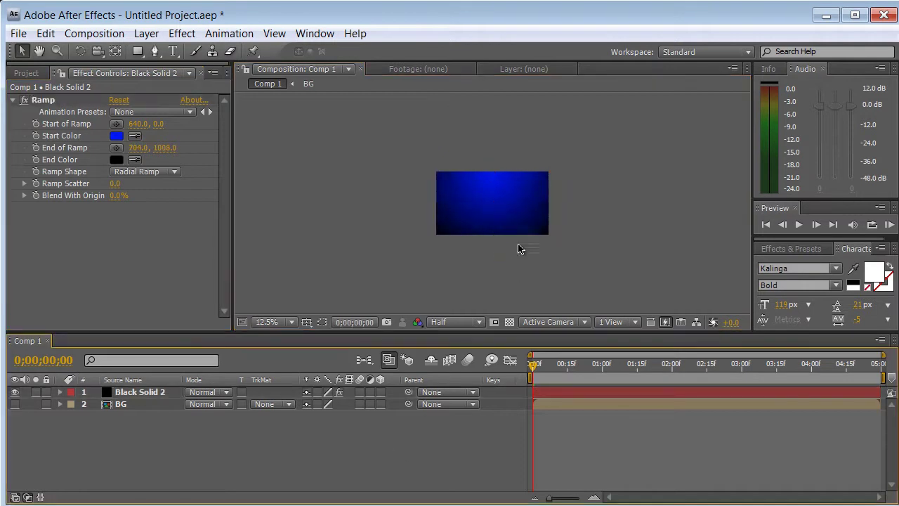
pyautogui.press('.')
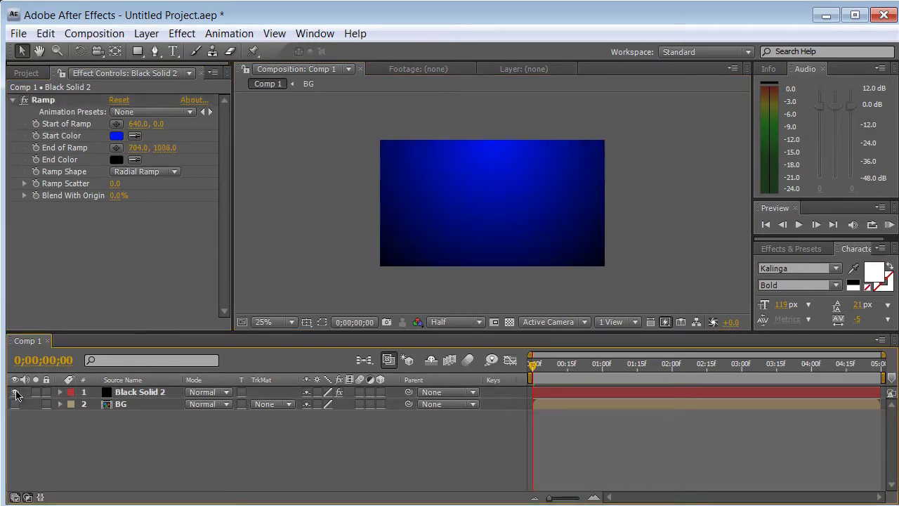
# Step: Rename Black Solid 2 to BG2
pyautogui.click(157, 395)
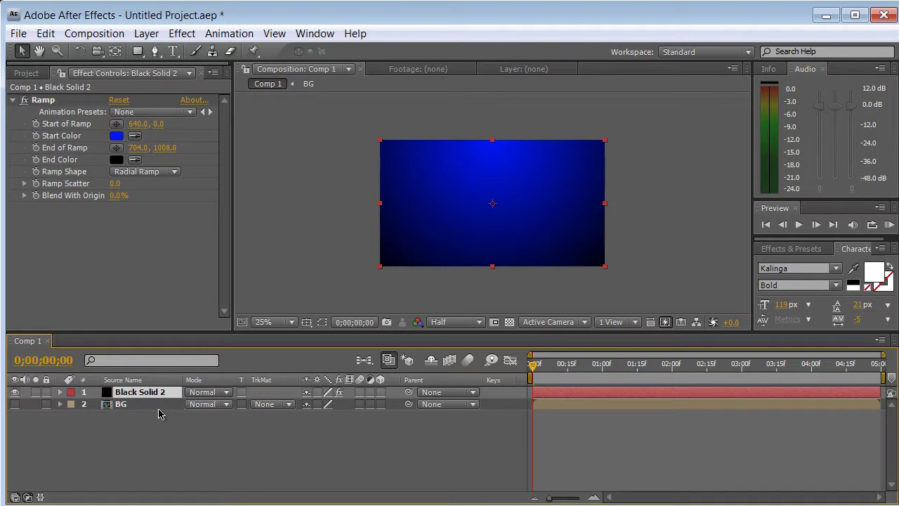
pyautogui.press('Return')
pyautogui.write('b')
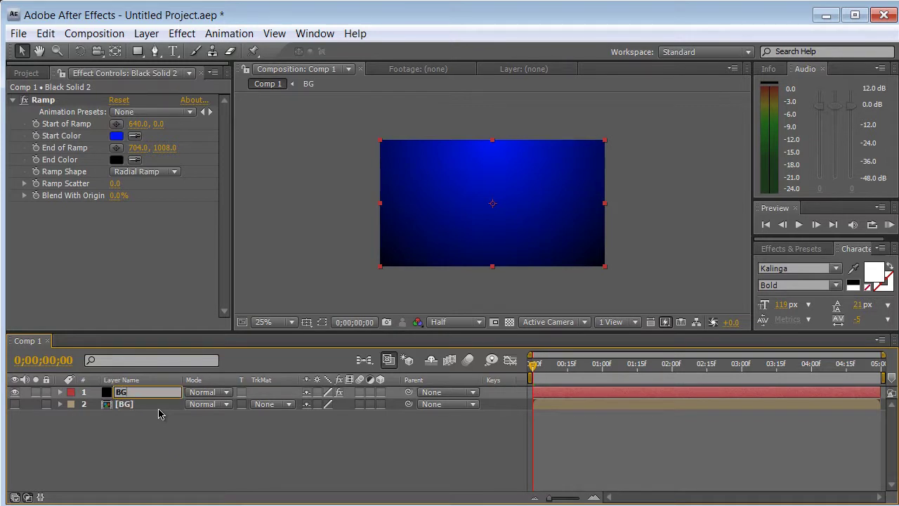
pyautogui.write('2')
pyautogui.press('Return')
pyautogui.click(26, 70)
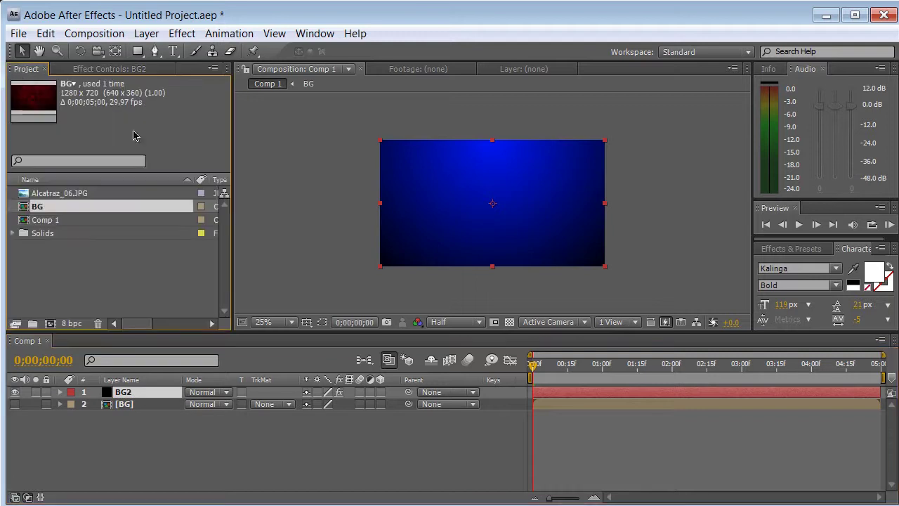
pyautogui.click(114, 458)
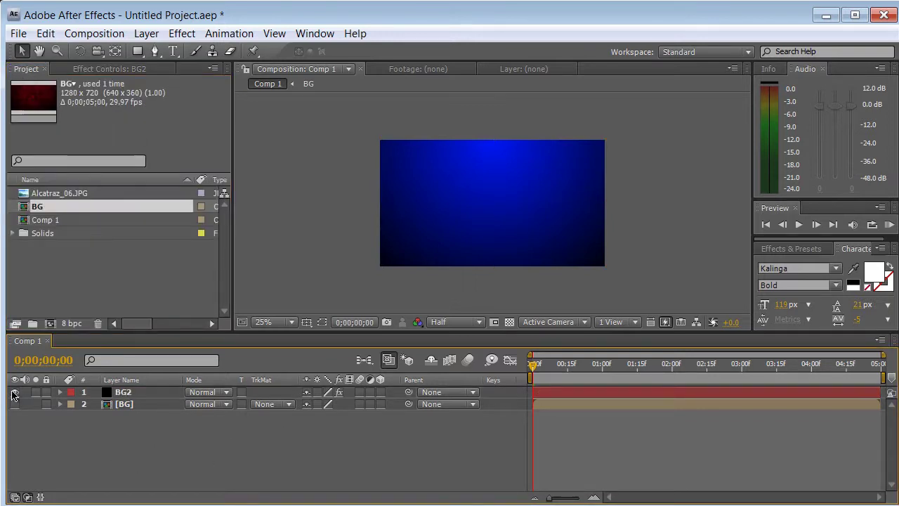
# Step: Hide BG2 and add a new black solid, Black Solid 3
pyautogui.click(14, 392)
pyautogui.rightClick(119, 432)
pyautogui.moveTo(182, 442)
pyautogui.click(437, 479)
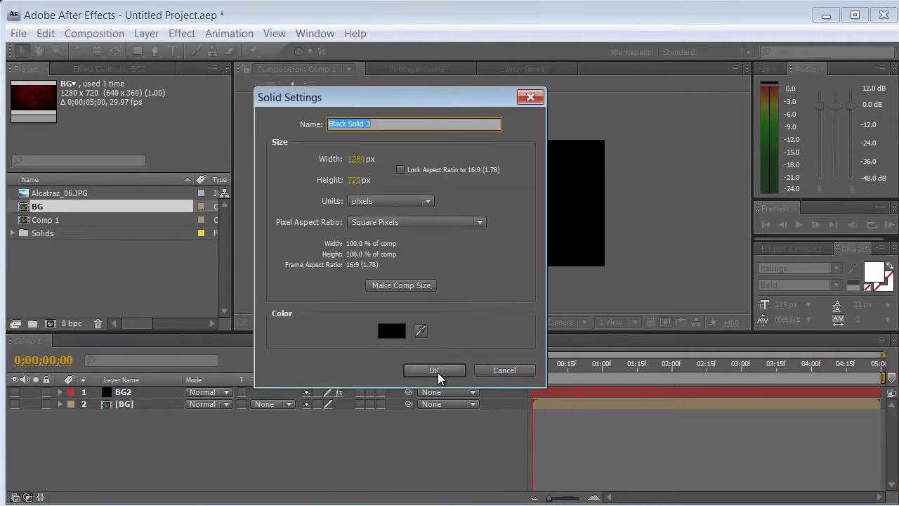
pyautogui.click(440, 371)
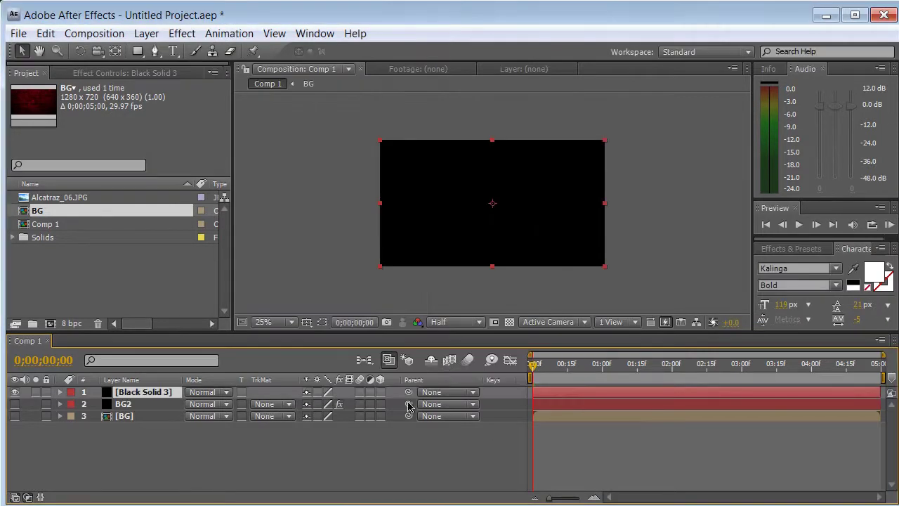
# Step: Add a full-frame bright blue (0018FF) solid, Blue Solid 1, on top
pyautogui.rightClick(219, 464)
pyautogui.moveTo(218, 465)
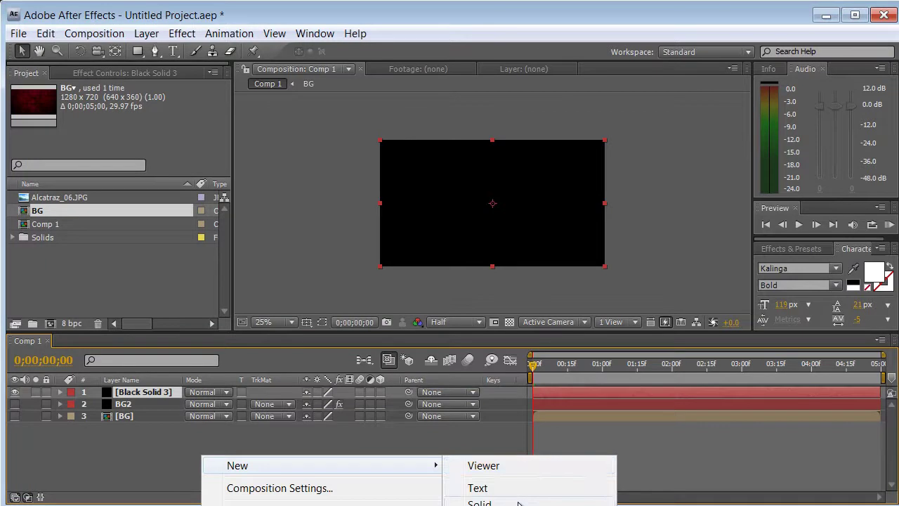
pyautogui.click(515, 501)
pyautogui.click(383, 331)
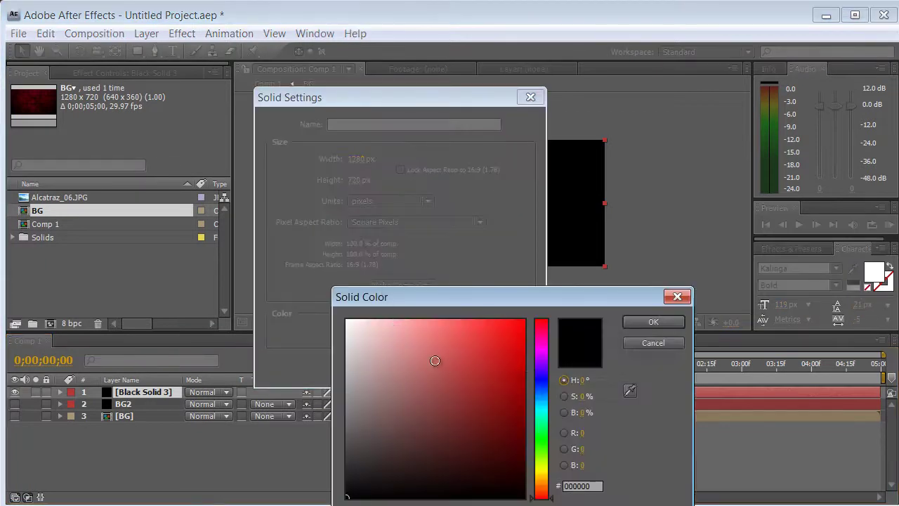
pyautogui.moveTo(541, 350); pyautogui.dragTo(539, 381)
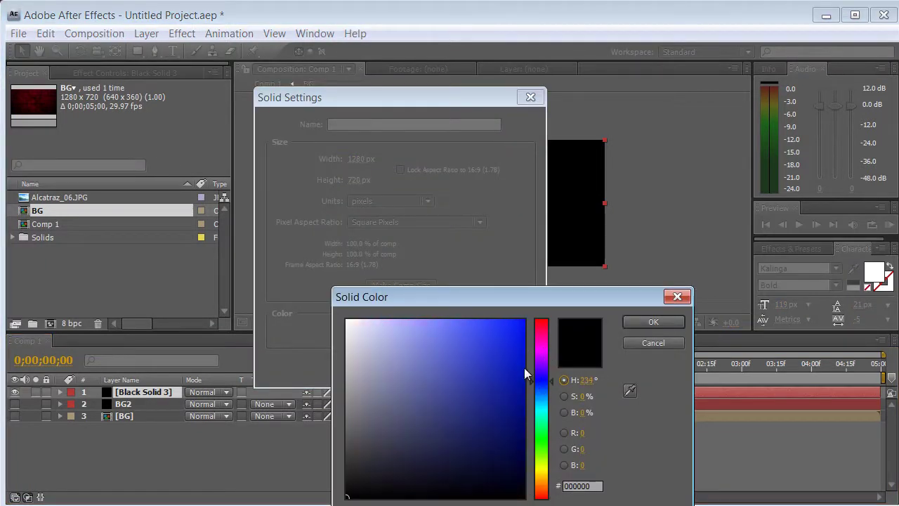
pyautogui.click(524, 320)
pyautogui.click(653, 322)
pyautogui.click(433, 370)
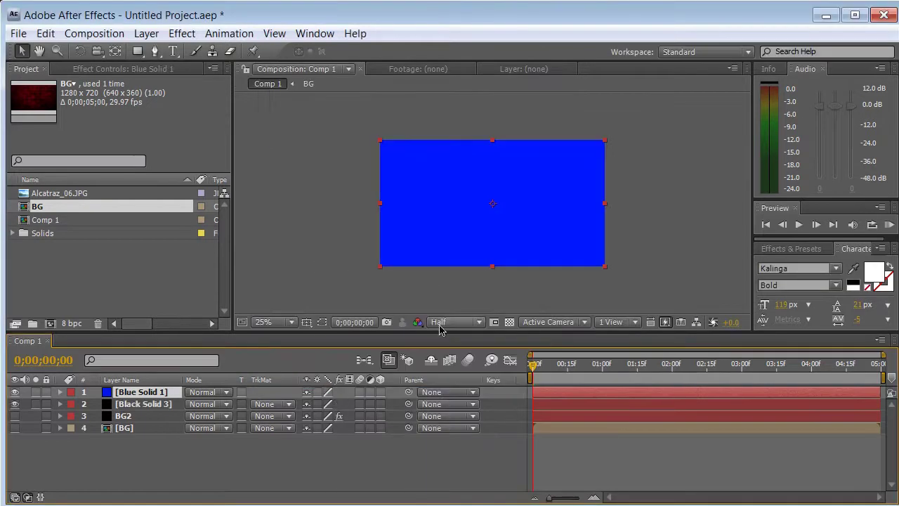
pyautogui.click(137, 54)
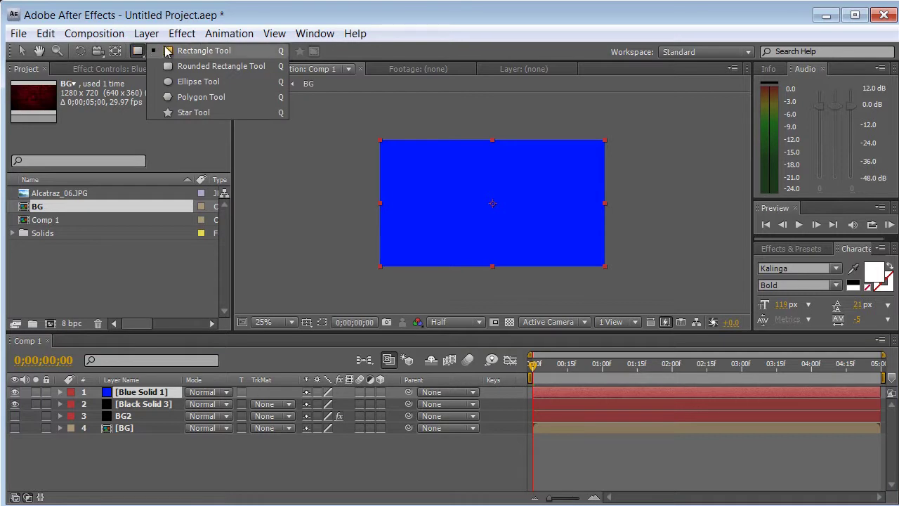
# Step: Give Blue Solid 1 an ellipse mask with -82 px expansion and 448 px feather
pyautogui.click(222, 82)
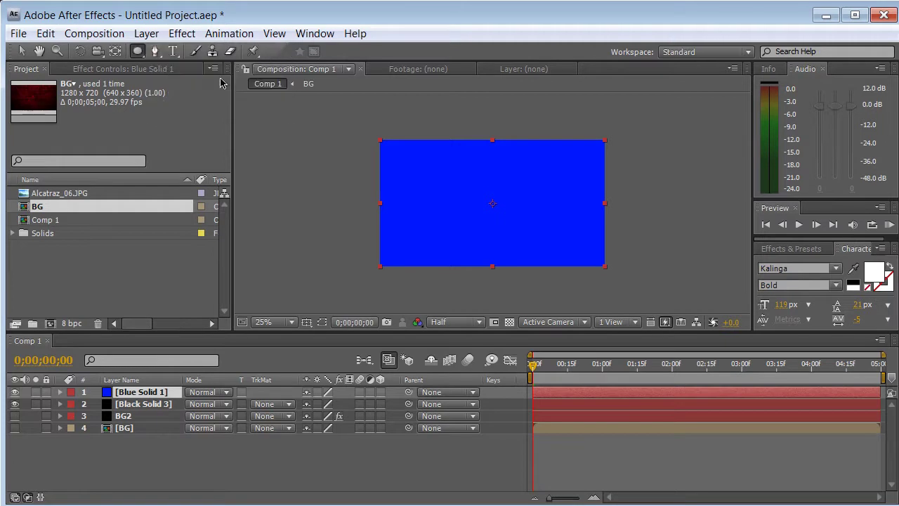
pyautogui.doubleClick(137, 51)
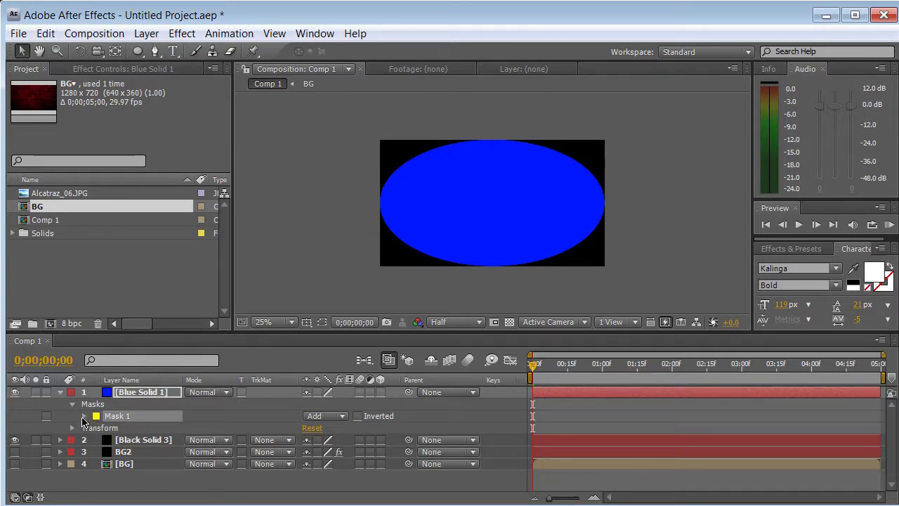
pyautogui.moveTo(224, 330); pyautogui.dragTo(224, 226)
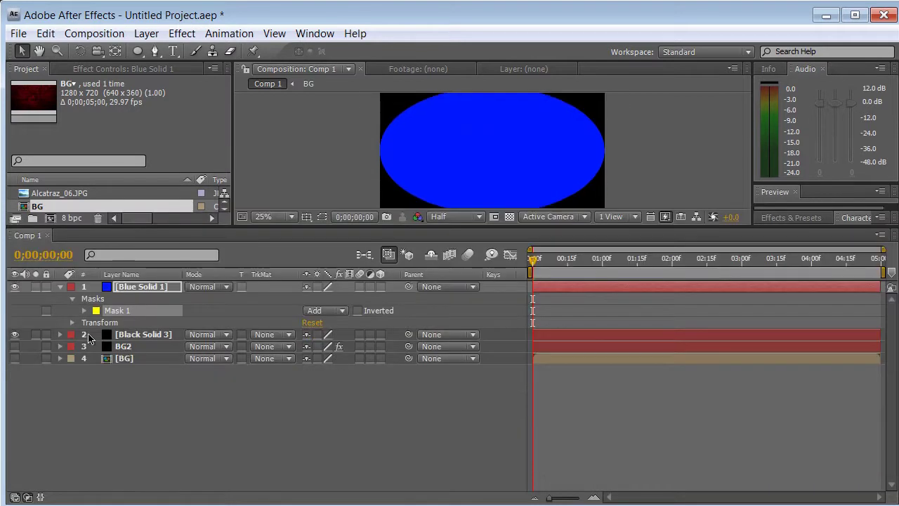
pyautogui.click(84, 311)
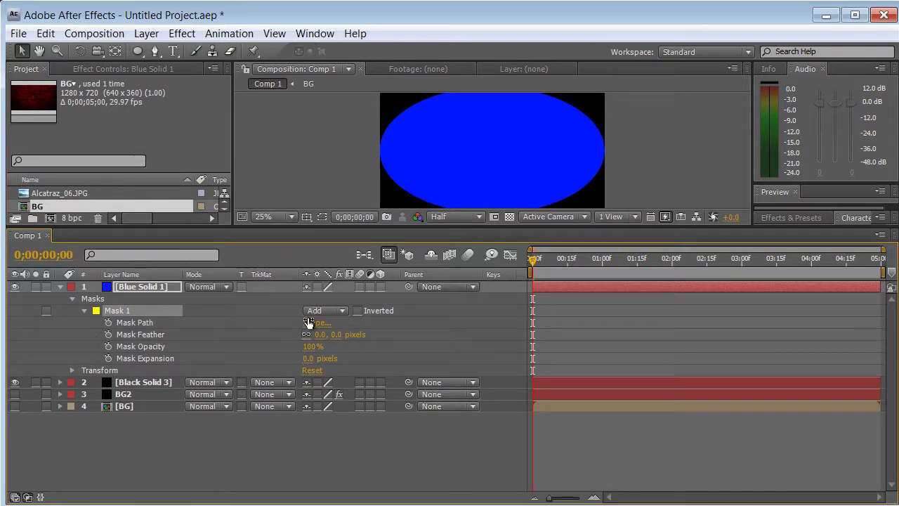
pyautogui.click(300, 358)
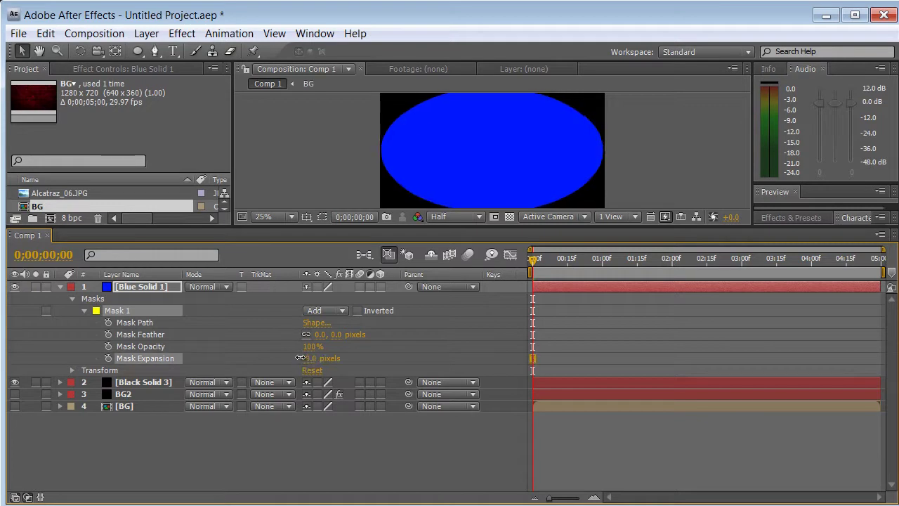
pyautogui.moveTo(301, 358); pyautogui.dragTo(257, 366)
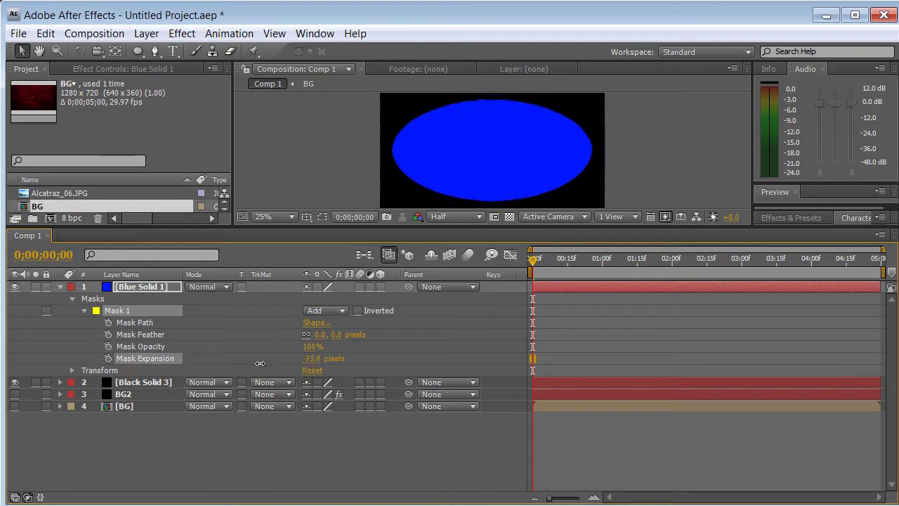
pyautogui.click(163, 337)
pyautogui.moveTo(335, 336)
pyautogui.mouseDown()
pyautogui.moveTo(582, 337)
pyautogui.moveTo(715, 350)
pyautogui.mouseUp()
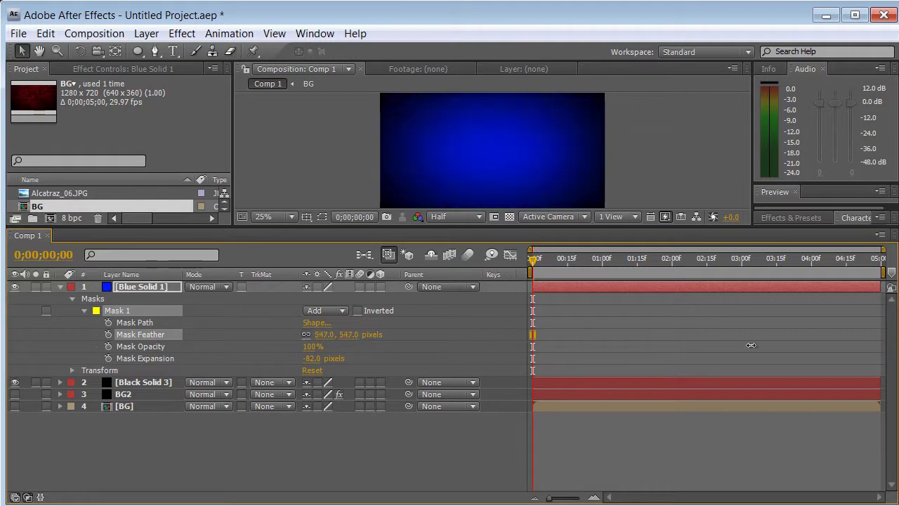
# Step: Hide Blue Solid 1 and Black Solid 3, then select both solids
pyautogui.click(436, 479)
pyautogui.click(59, 288)
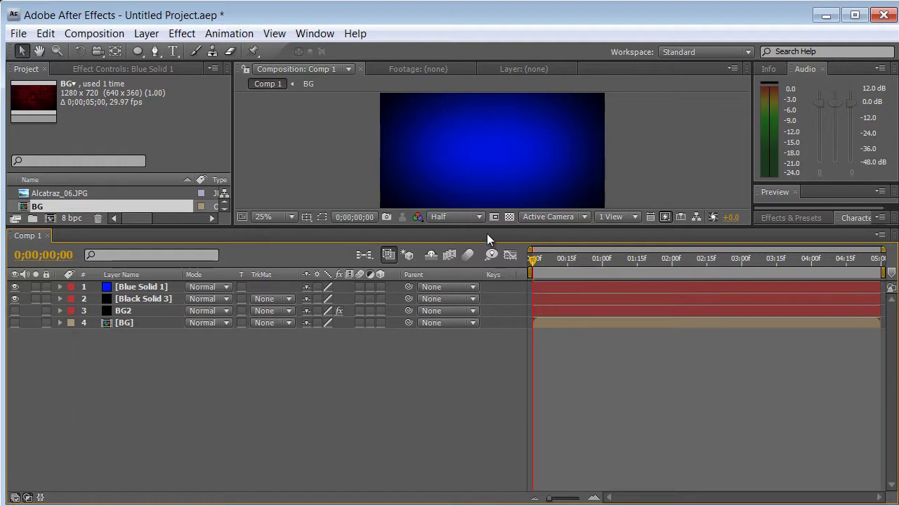
pyautogui.moveTo(483, 229)
pyautogui.mouseDown()
pyautogui.moveTo(503, 343)
pyautogui.moveTo(502, 282)
pyautogui.mouseUp()
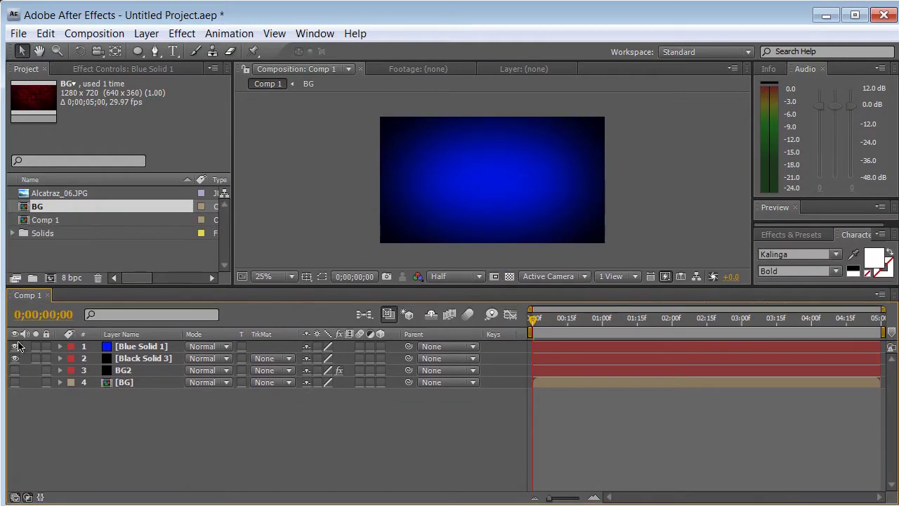
pyautogui.click(15, 358)
pyautogui.click(15, 346)
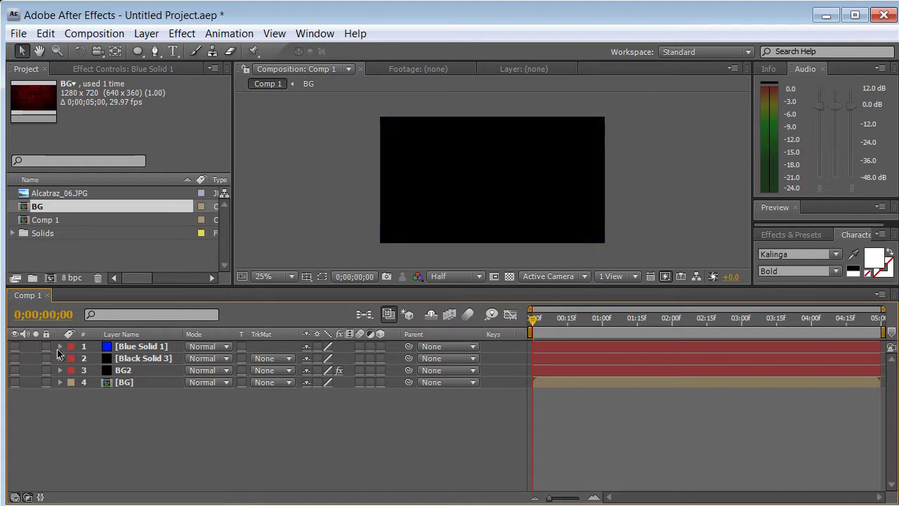
pyautogui.click(160, 359)
pyautogui.keyDown('shift'); pyautogui.click(153, 347); pyautogui.keyUp('shift')
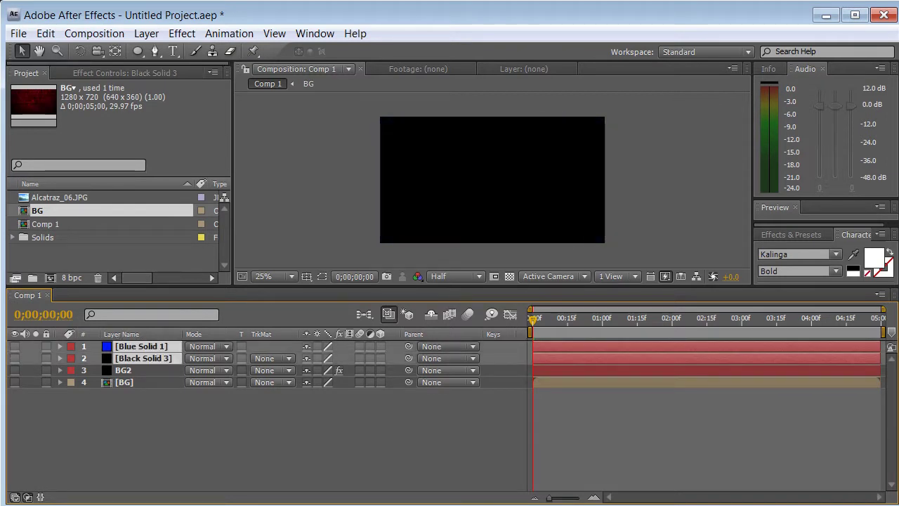
pyautogui.click(146, 33)
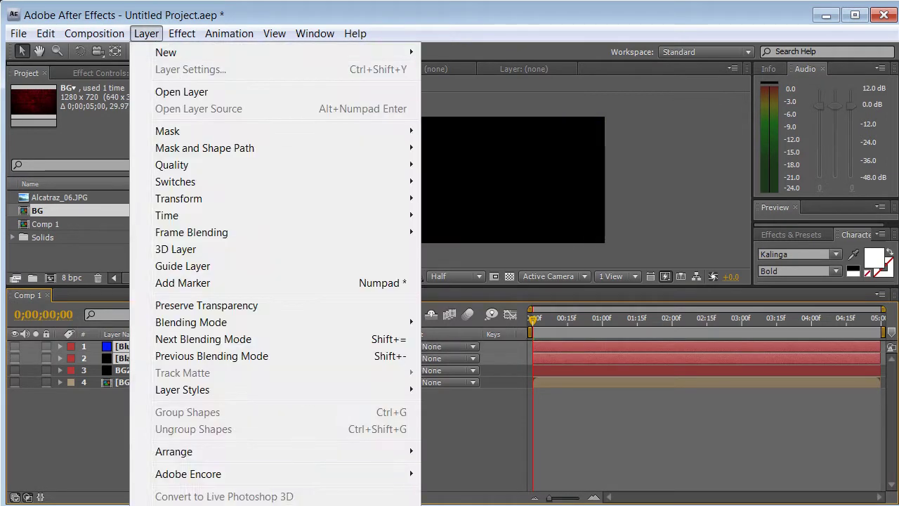
# Step: Nest the blue and black solids into a precomp named BG3
pyautogui.click(288, 505)
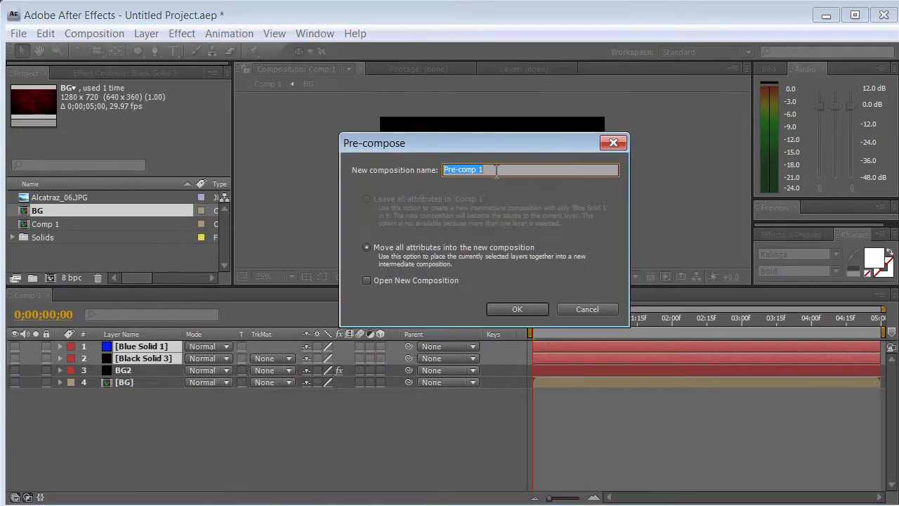
pyautogui.write('BG3')
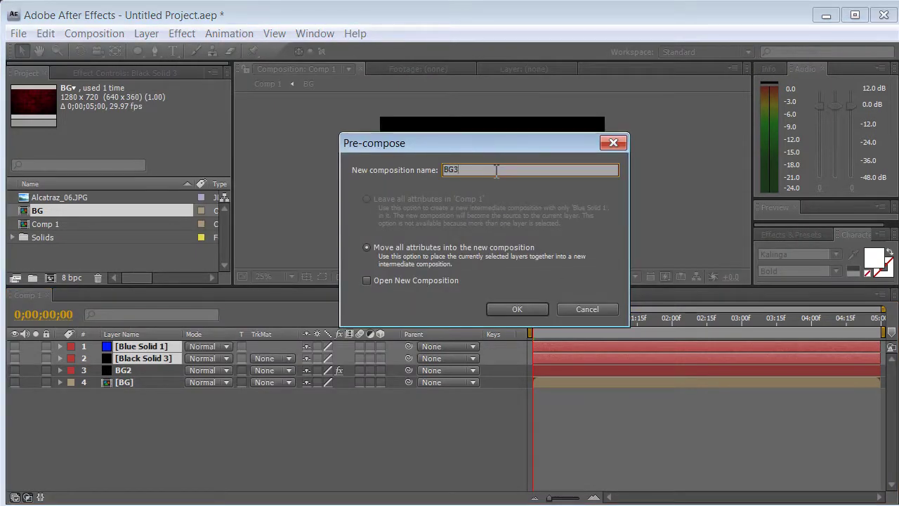
pyautogui.press('Return')
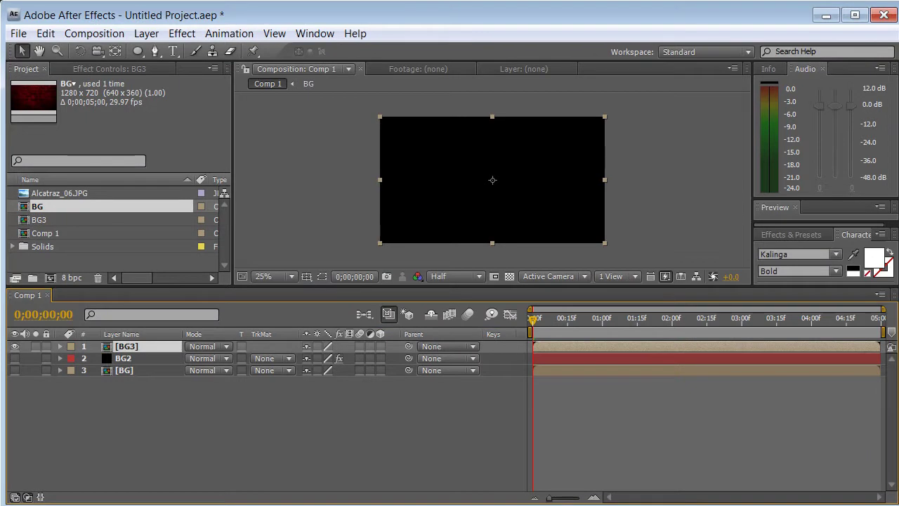
pyautogui.click(15, 347)
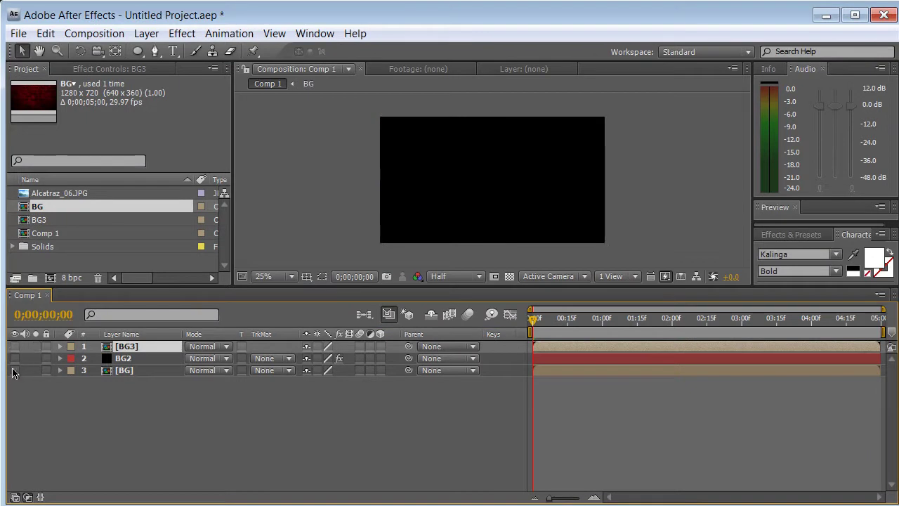
pyautogui.click(15, 346)
pyautogui.moveTo(560, 321); pyautogui.dragTo(533, 321)
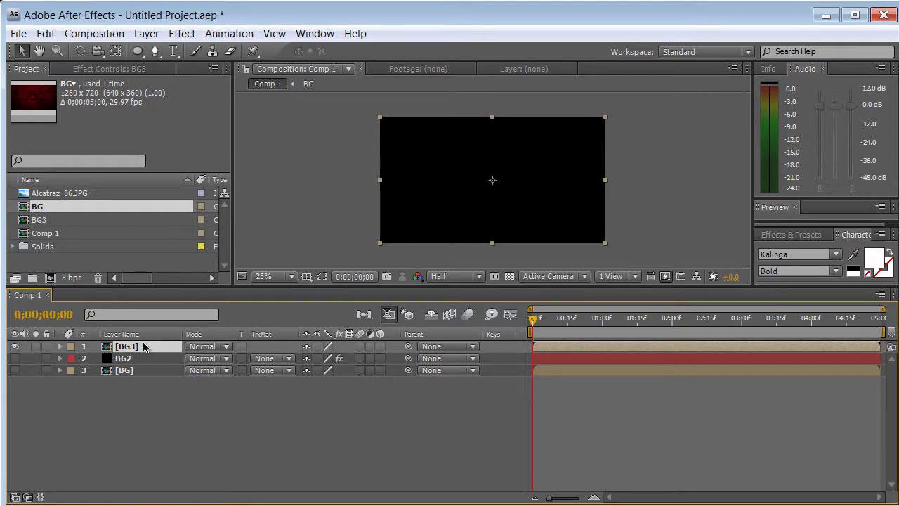
# Step: Inspect the BG3 precomp, then in Comp 1 hide BG3 and show the brick BG
pyautogui.doubleClick(144, 347)
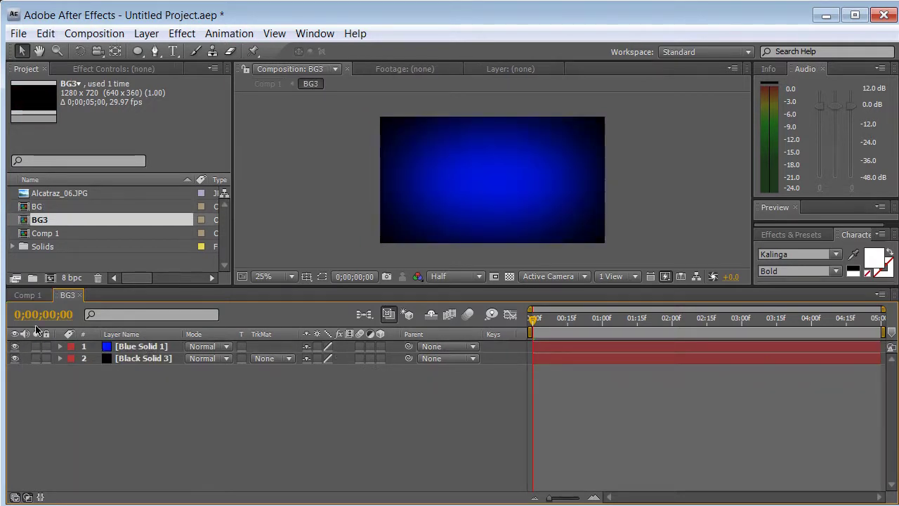
pyautogui.click(28, 295)
pyautogui.click(15, 347)
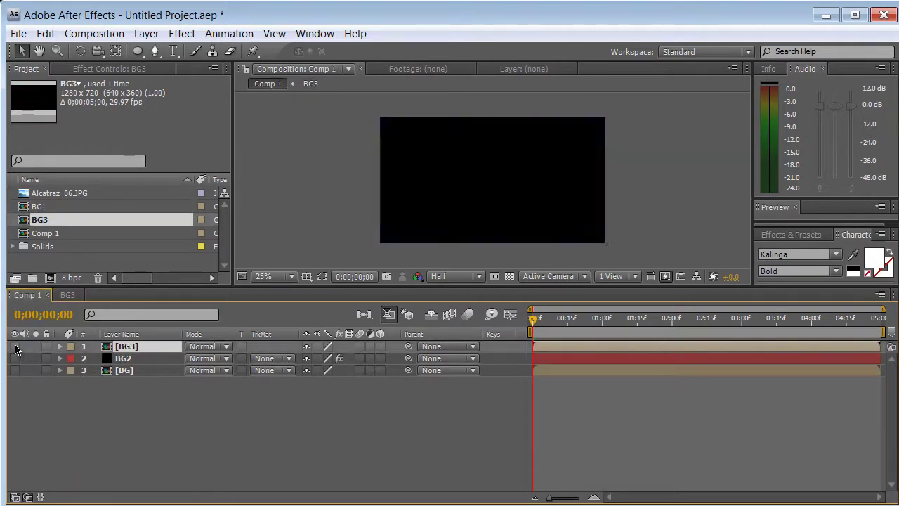
pyautogui.click(15, 372)
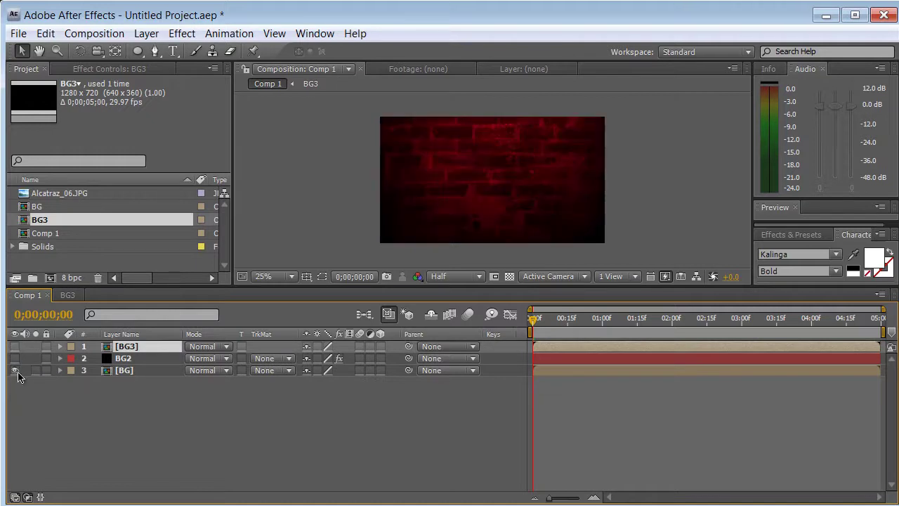
pyautogui.moveTo(533, 320); pyautogui.dragTo(531, 320)
pyautogui.moveTo(266, 287); pyautogui.dragTo(280, 307)
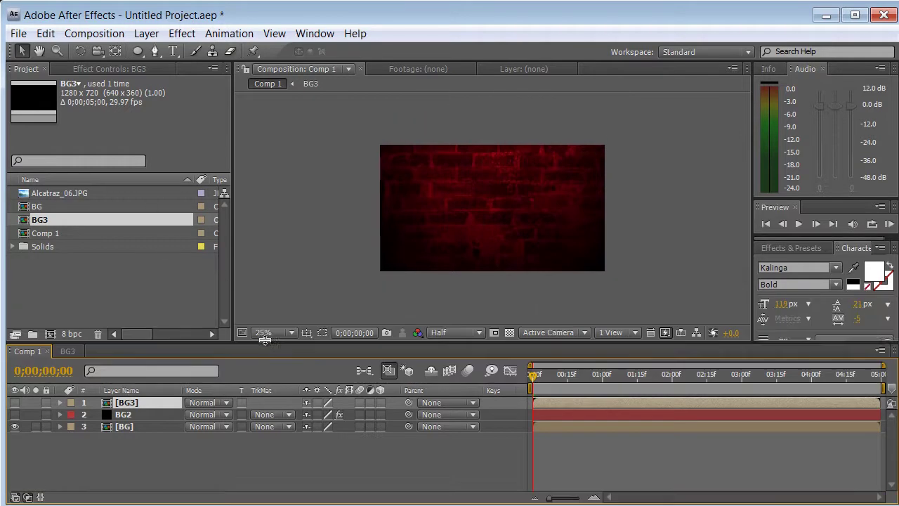
# Step: Create a text layer reading TUTORIAL in the composition
pyautogui.click(173, 51)
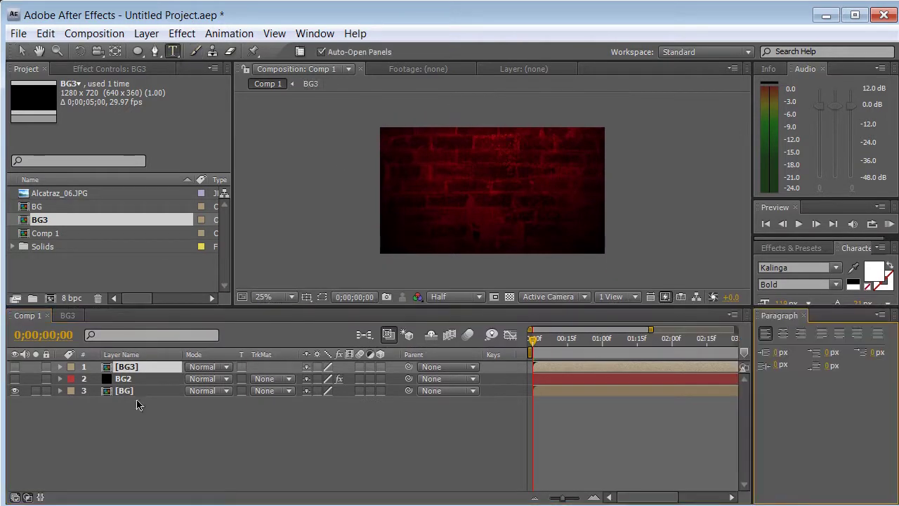
pyautogui.click(443, 195)
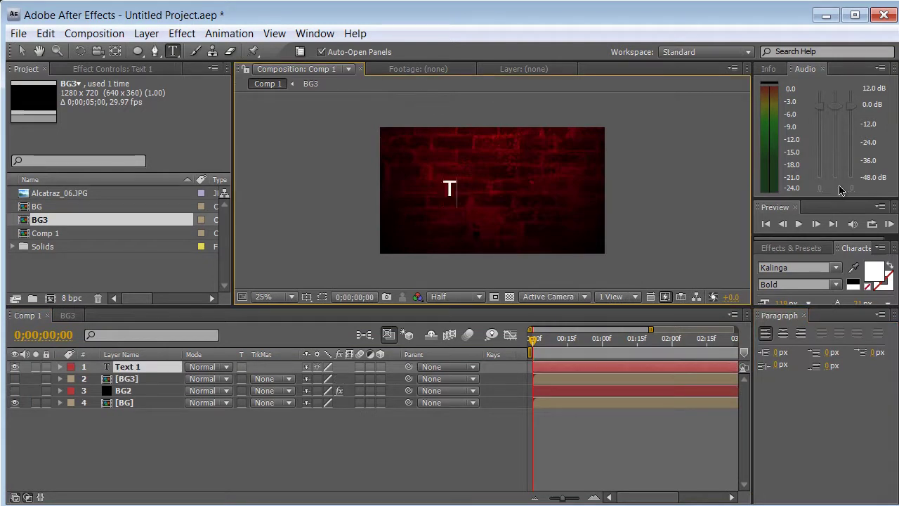
pyautogui.write('URIAL')
pyautogui.press('BackSpace')
pyautogui.press('BackSpace')
pyautogui.press('BackSpace')
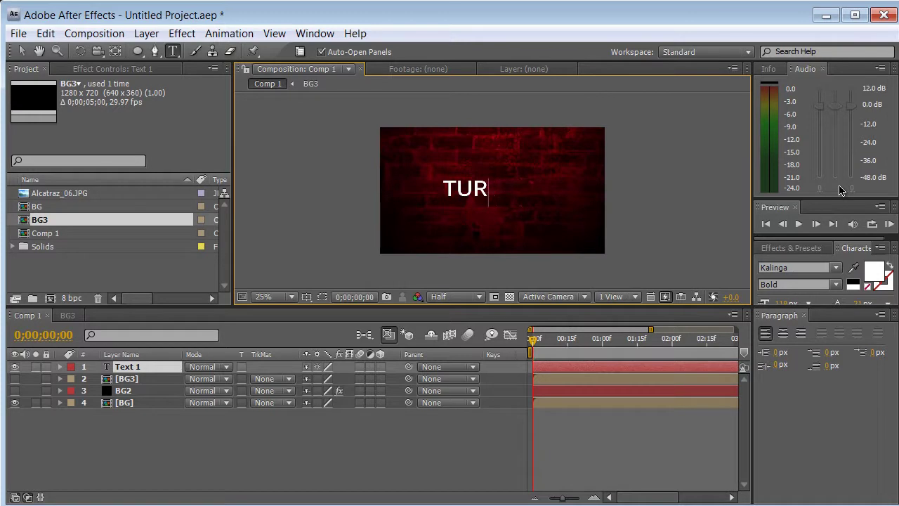
pyautogui.write('TORIAL')
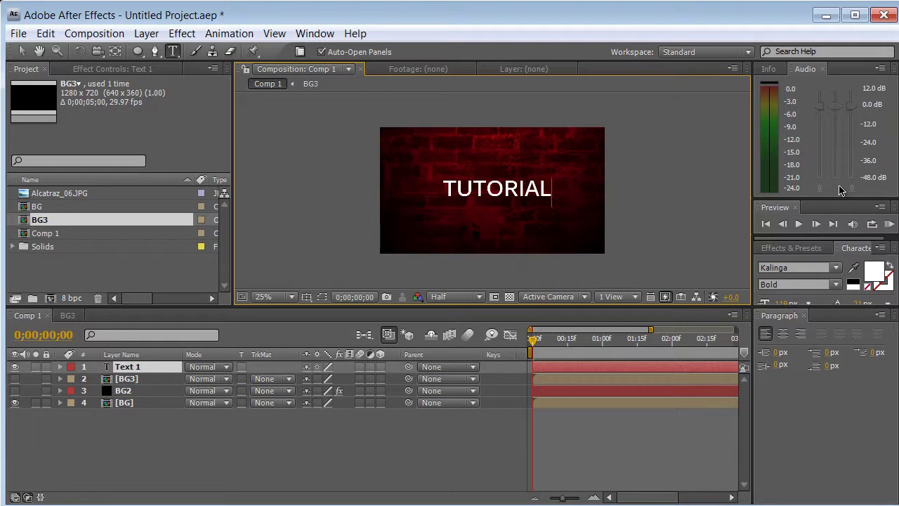
pyautogui.press('KP_Enter')
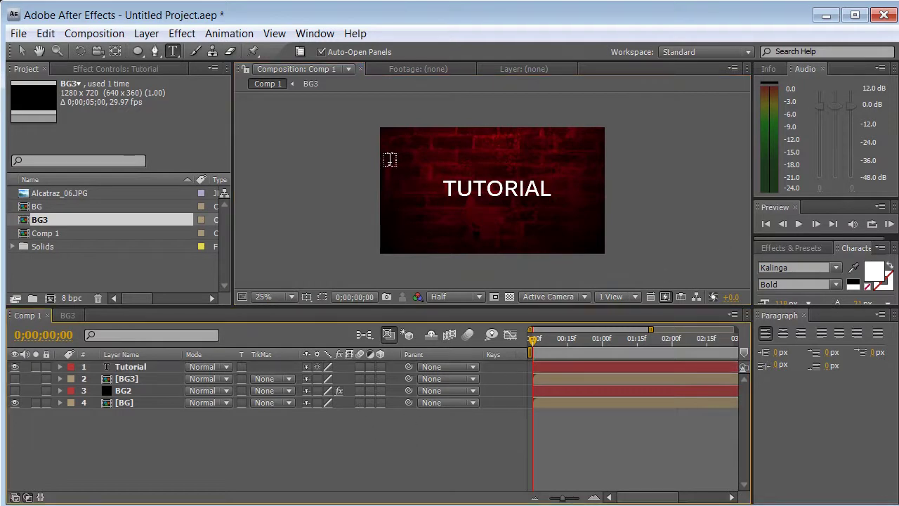
# Step: Centre the TUTORIAL text in the frame using the title/action safe guides
pyautogui.press('v')
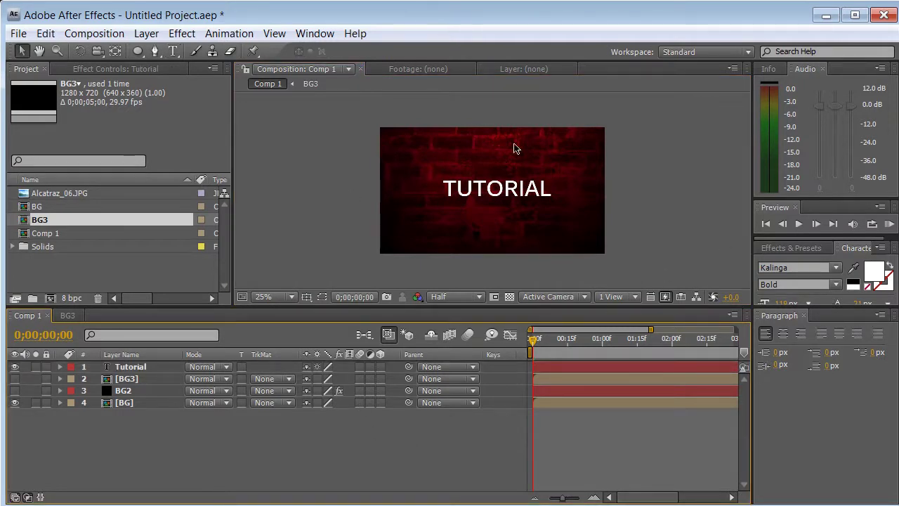
pyautogui.click(121, 367)
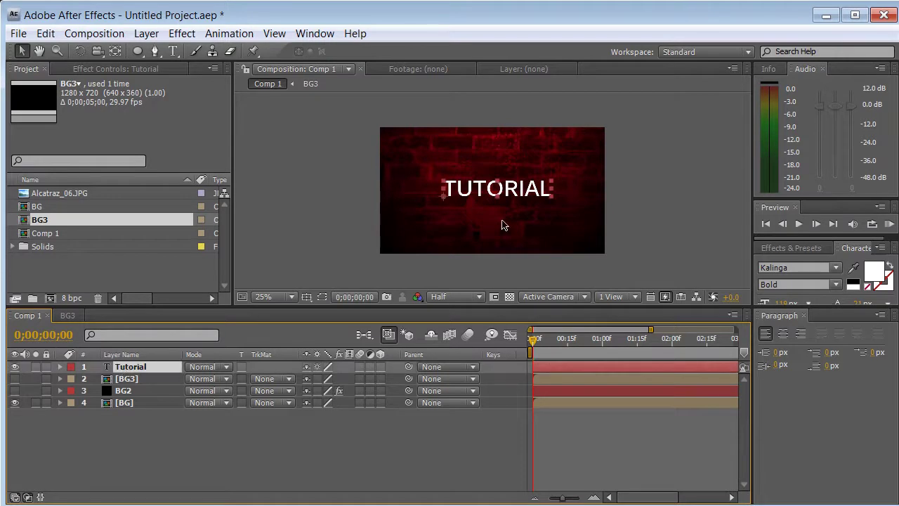
pyautogui.moveTo(497, 194); pyautogui.dragTo(493, 189)
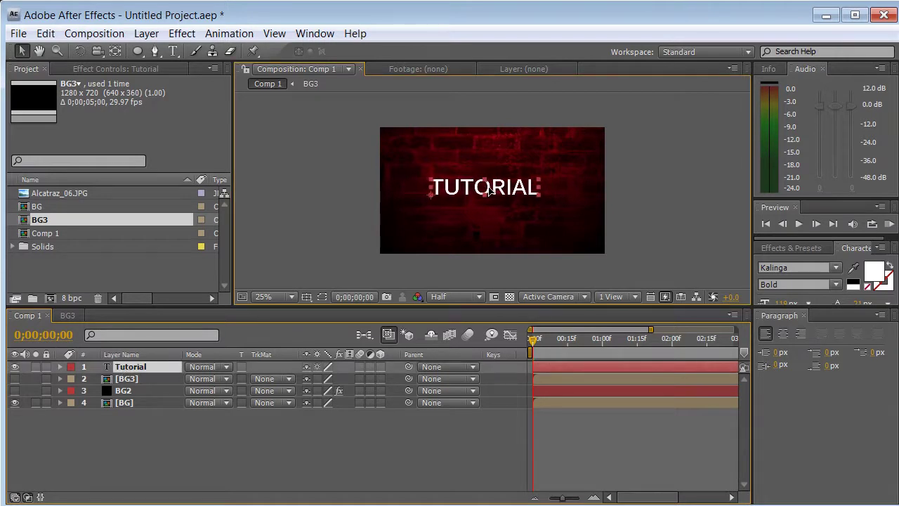
pyautogui.click(307, 296)
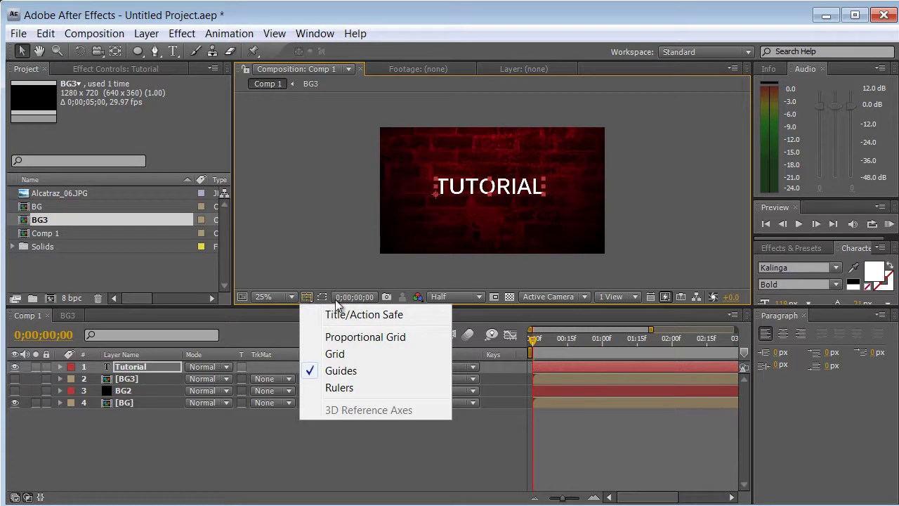
pyautogui.click(376, 315)
pyautogui.moveTo(515, 193)
pyautogui.mouseDown()
pyautogui.moveTo(520, 198)
pyautogui.moveTo(502, 189)
pyautogui.mouseUp()
# Step: Turn the safe guides back off and move the current time to 2 seconds
pyautogui.scroll(2, 518, 198)
pyautogui.scroll(2, 517, 189)
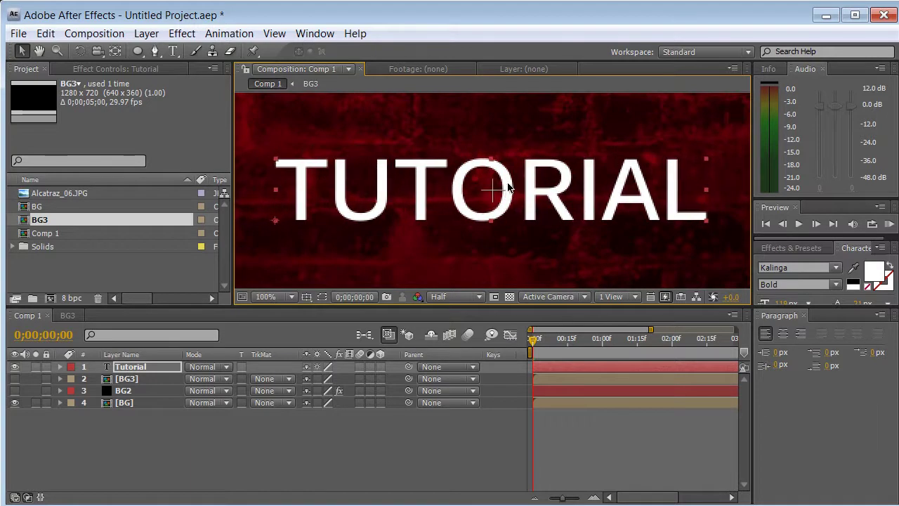
pyautogui.scroll(-2, 507, 187)
pyautogui.scroll(-2, 496, 262)
pyautogui.click(307, 297)
pyautogui.click(323, 316)
pyautogui.click(333, 426)
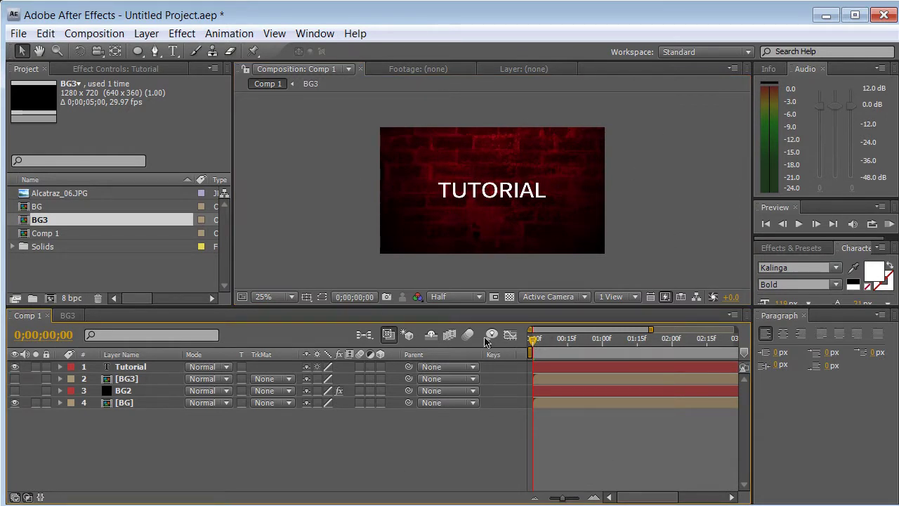
pyautogui.moveTo(538, 343); pyautogui.dragTo(672, 344)
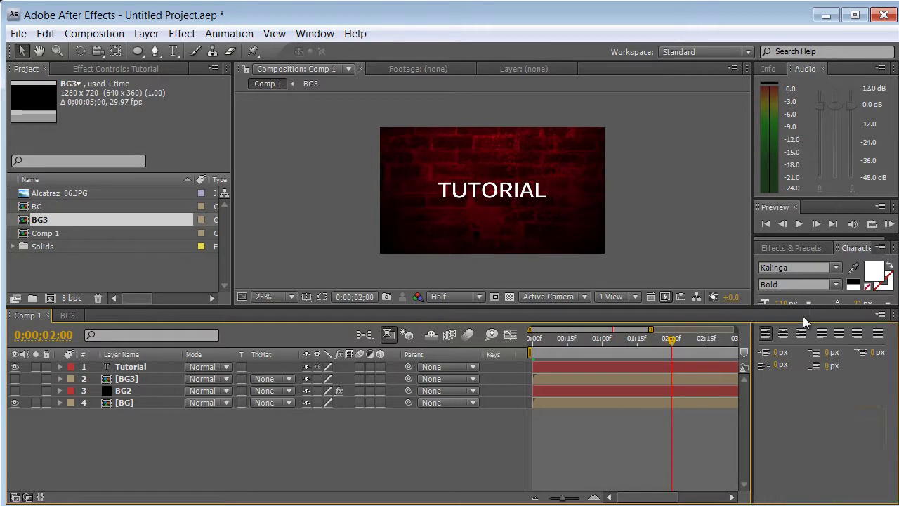
# Step: Close the Paragraph panel and set a Position keyframe at 2 s at the centred pose (330, 402)
pyautogui.click(806, 315)
pyautogui.moveTo(672, 342)
pyautogui.mouseDown()
pyautogui.moveTo(660, 382)
pyautogui.moveTo(676, 381)
pyautogui.mouseUp()
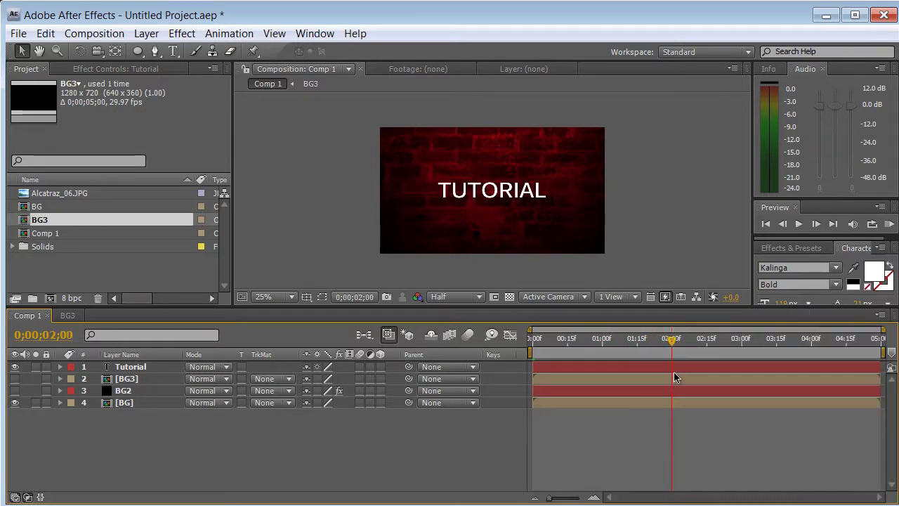
pyautogui.click(128, 367)
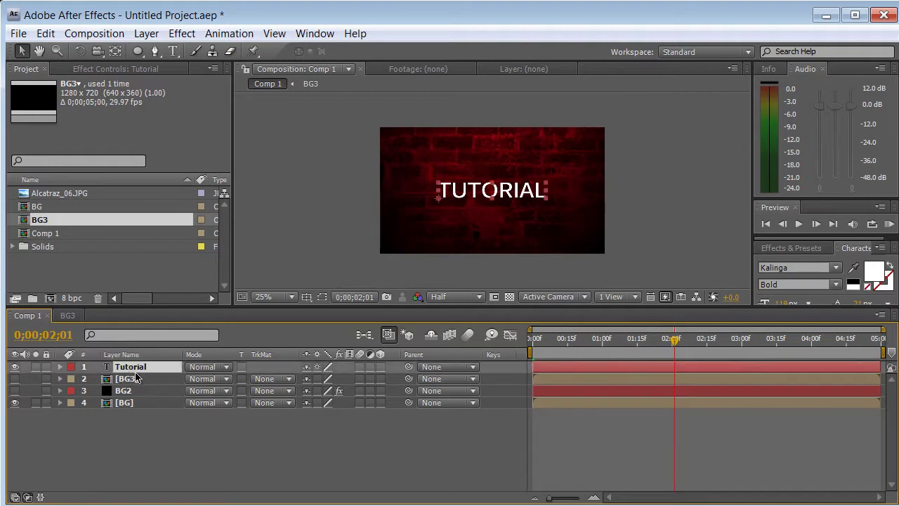
pyautogui.press('p')
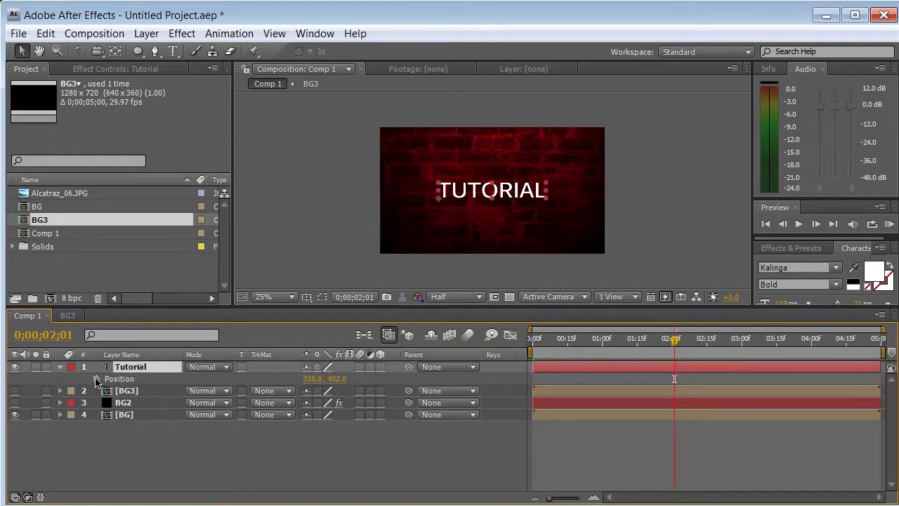
pyautogui.click(96, 378)
# Step: At 0 s, move the text off the left edge to -774, 402 and preview the slide-in
pyautogui.moveTo(676, 342); pyautogui.dragTo(534, 342)
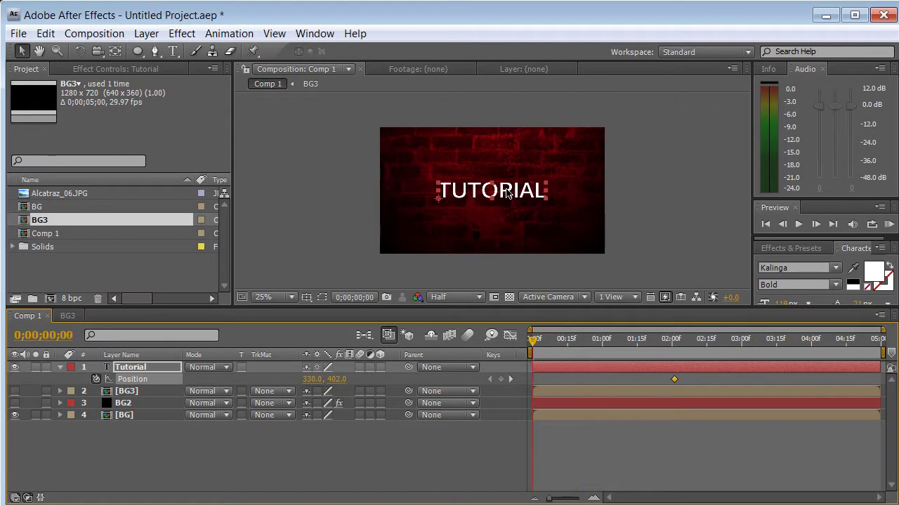
pyautogui.moveTo(507, 193); pyautogui.dragTo(314, 193)
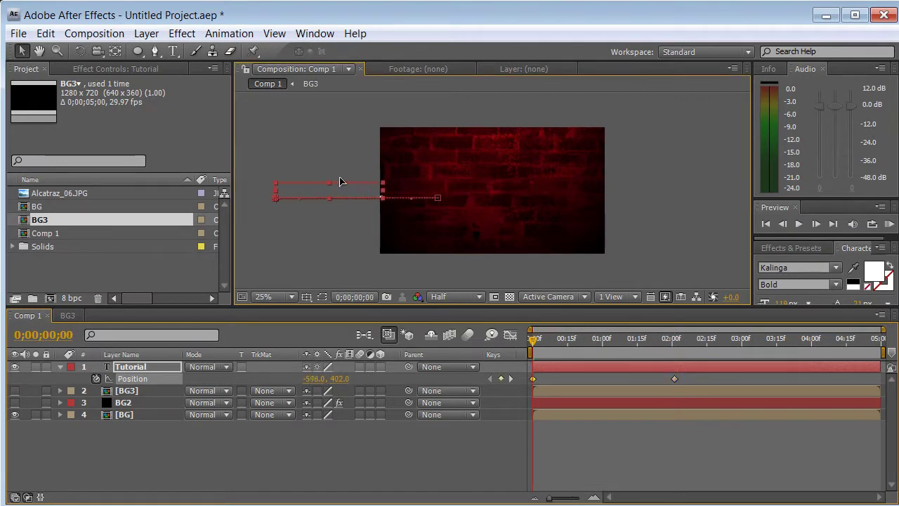
pyautogui.moveTo(531, 340); pyautogui.dragTo(678, 379)
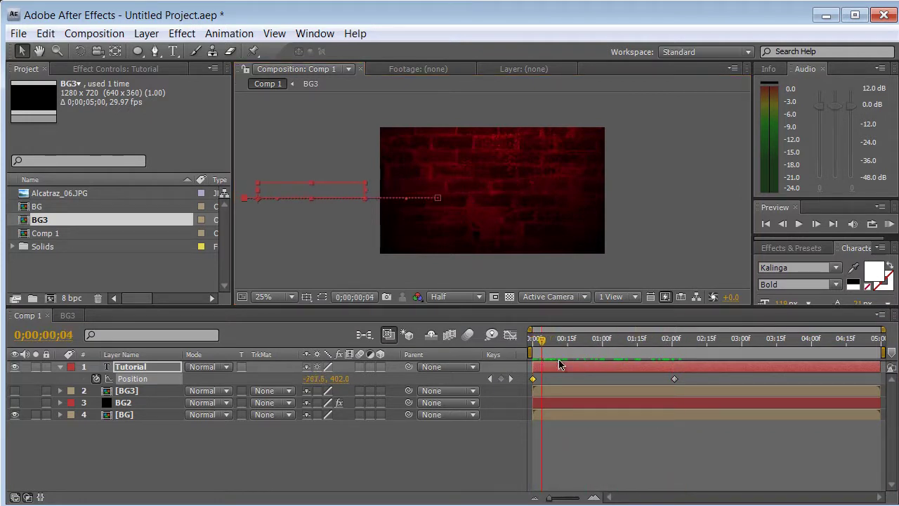
pyautogui.click(677, 376)
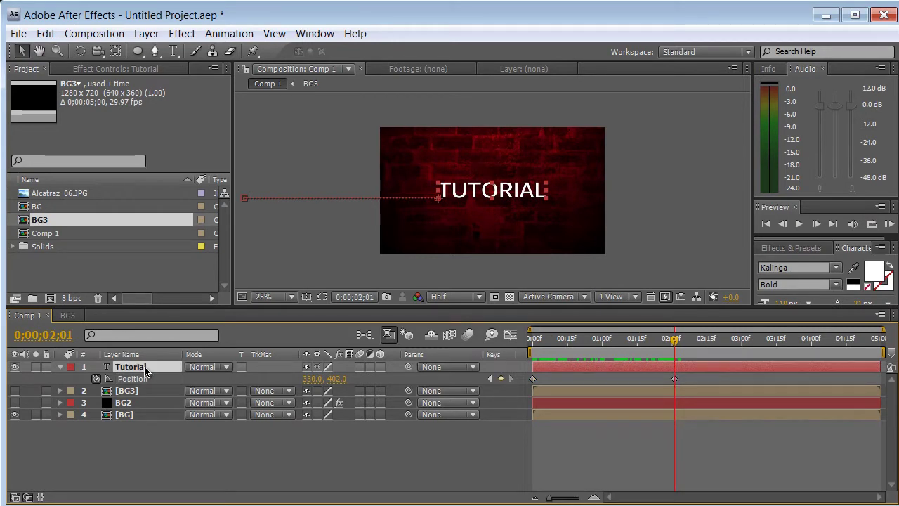
pyautogui.hotkey('shift', 'r')
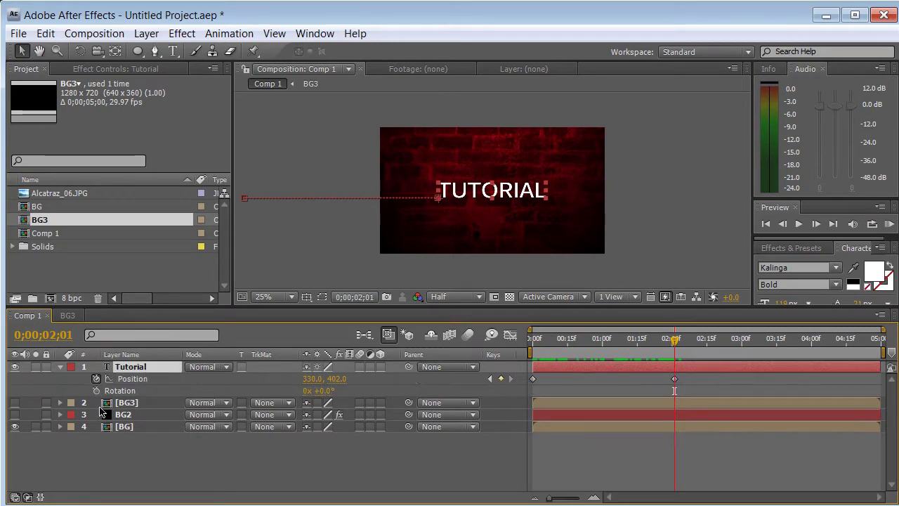
# Step: Keyframe Rotation from -28° at the start to 0° at the final pose
pyautogui.click(96, 391)
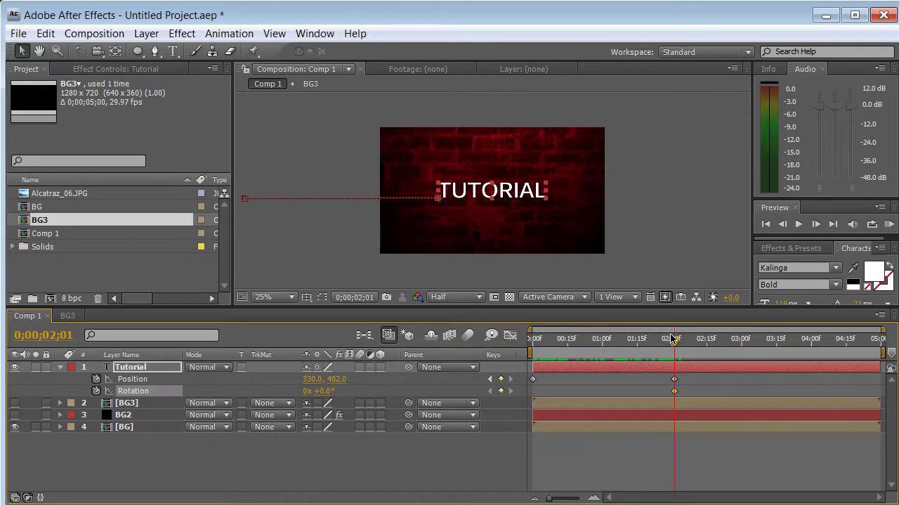
pyautogui.moveTo(674, 344); pyautogui.dragTo(532, 344)
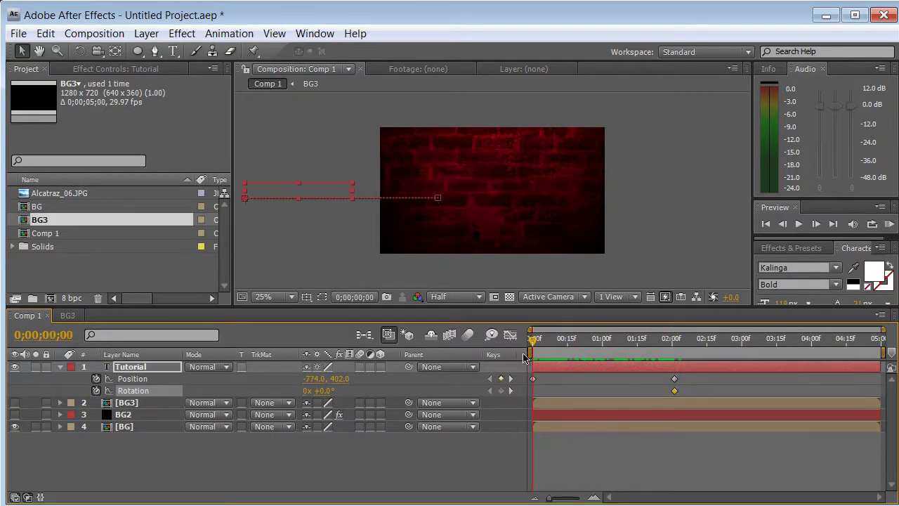
pyautogui.moveTo(325, 391); pyautogui.dragTo(307, 392)
pyautogui.moveTo(533, 341)
pyautogui.mouseDown()
pyautogui.moveTo(604, 357)
pyautogui.moveTo(665, 388)
pyautogui.moveTo(574, 385)
pyautogui.moveTo(608, 392)
pyautogui.mouseUp()
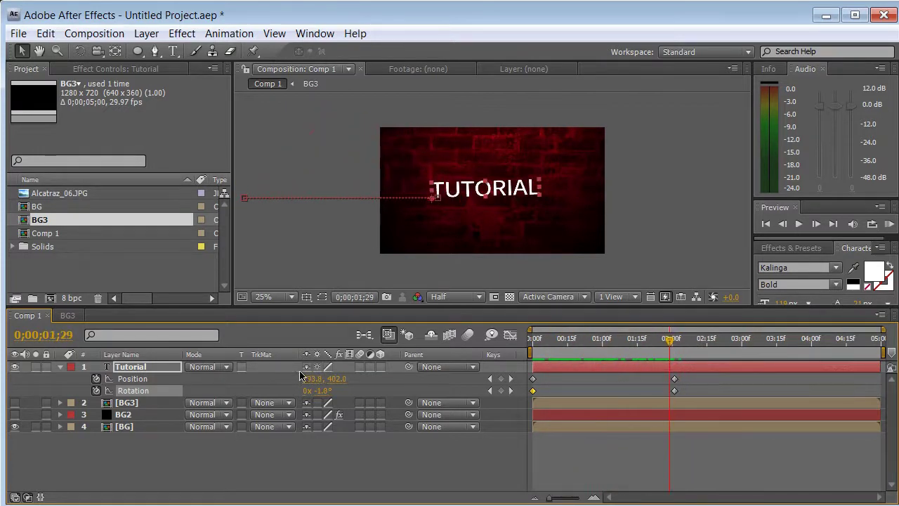
# Step: Enable motion blur and shift the Position and Rotation keyframes to end near one second
pyautogui.click(359, 367)
pyautogui.click(467, 334)
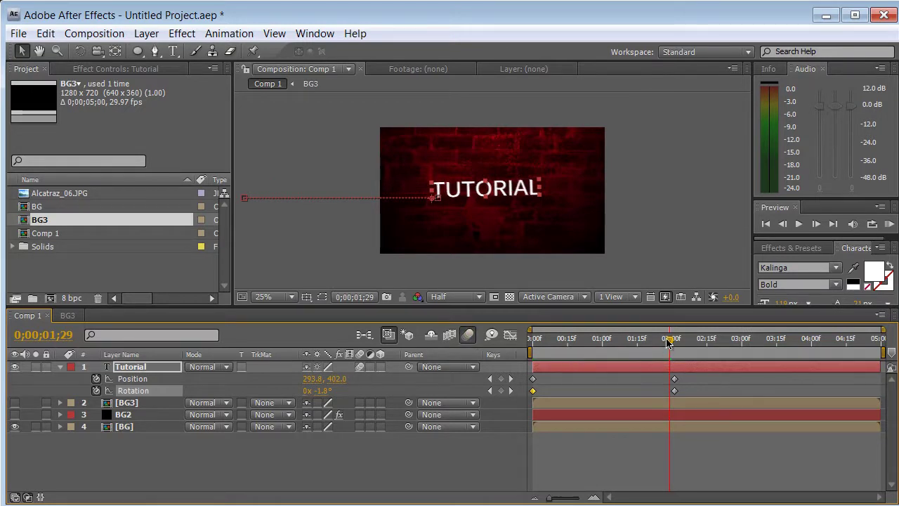
pyautogui.moveTo(665, 343); pyautogui.dragTo(639, 354)
pyautogui.moveTo(705, 368)
pyautogui.mouseDown()
pyautogui.moveTo(710, 395)
pyautogui.moveTo(706, 378)
pyautogui.moveTo(663, 405)
pyautogui.moveTo(609, 392)
pyautogui.mouseUp()
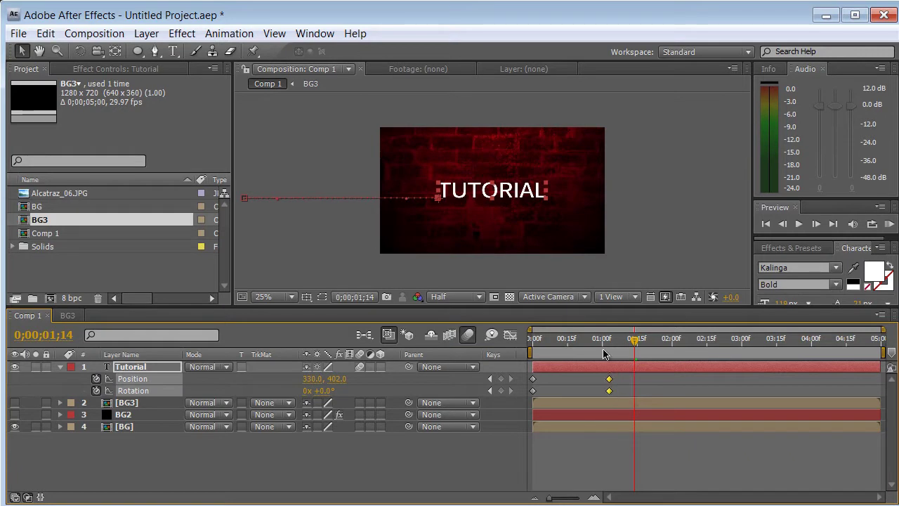
pyautogui.click(579, 340)
pyautogui.press('KP_0')
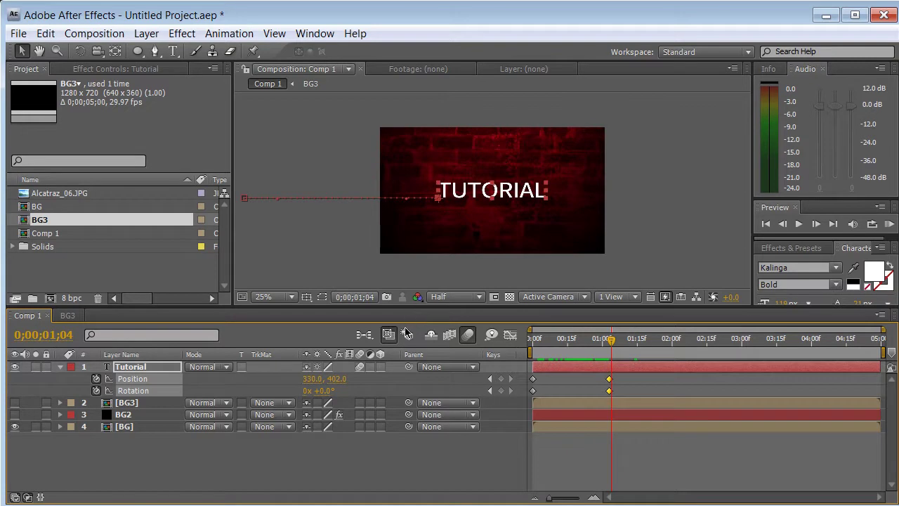
# Step: Add Fast Blur to the Tutorial text, keyframing Blurriness from 515 at the start to 0
pyautogui.rightClick(144, 367)
pyautogui.moveTo(231, 408)
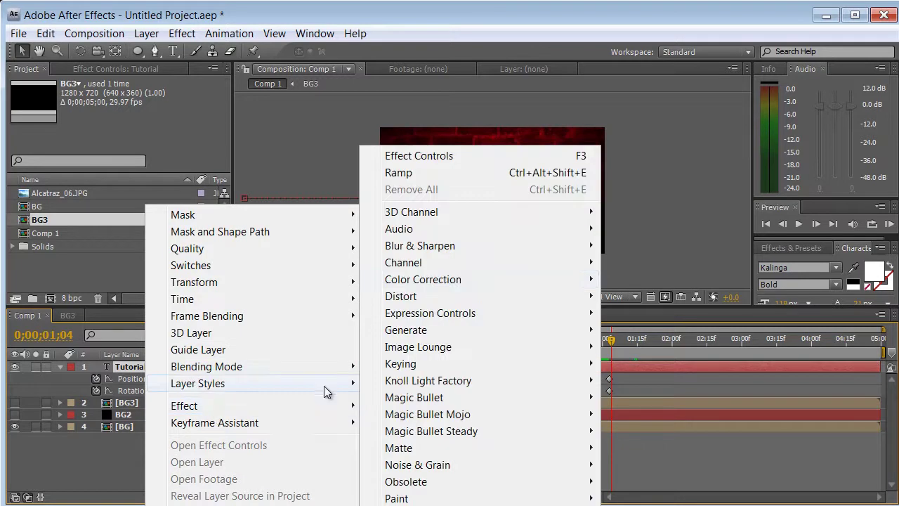
pyautogui.moveTo(443, 245)
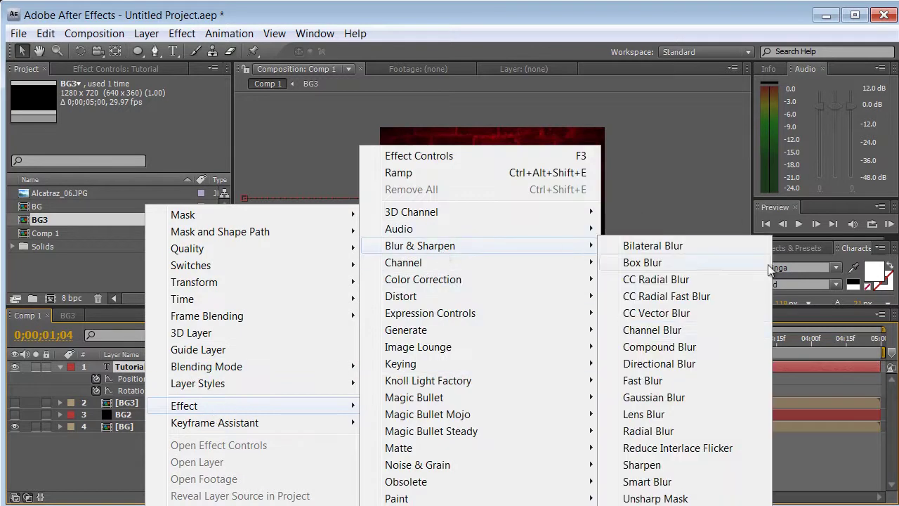
pyautogui.click(700, 379)
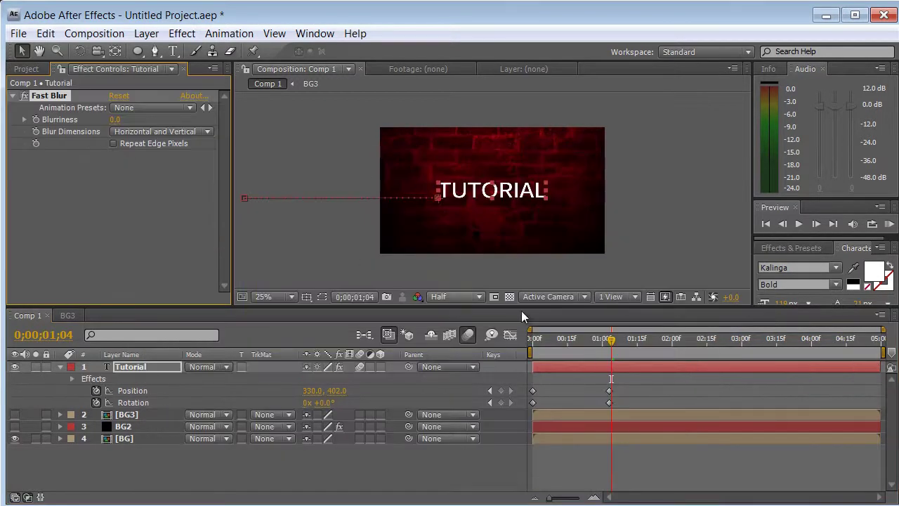
pyautogui.click(36, 120)
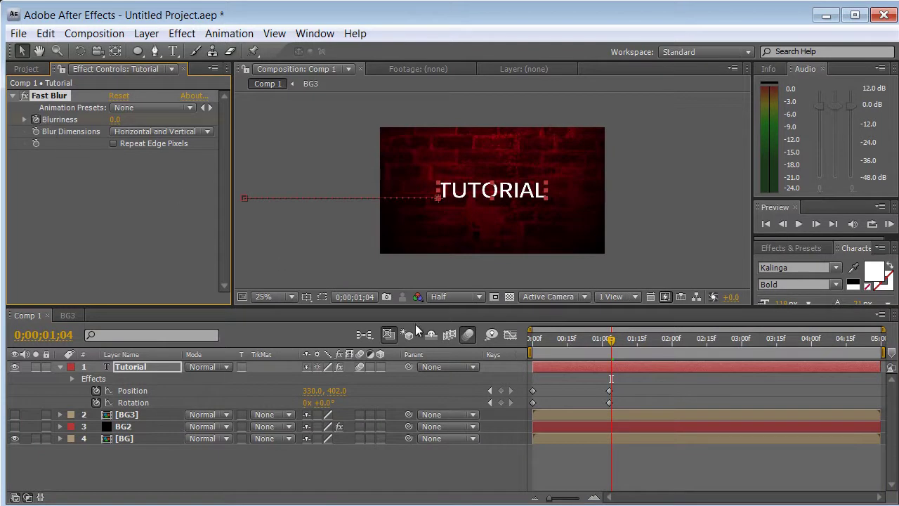
pyautogui.moveTo(609, 342); pyautogui.dragTo(544, 342)
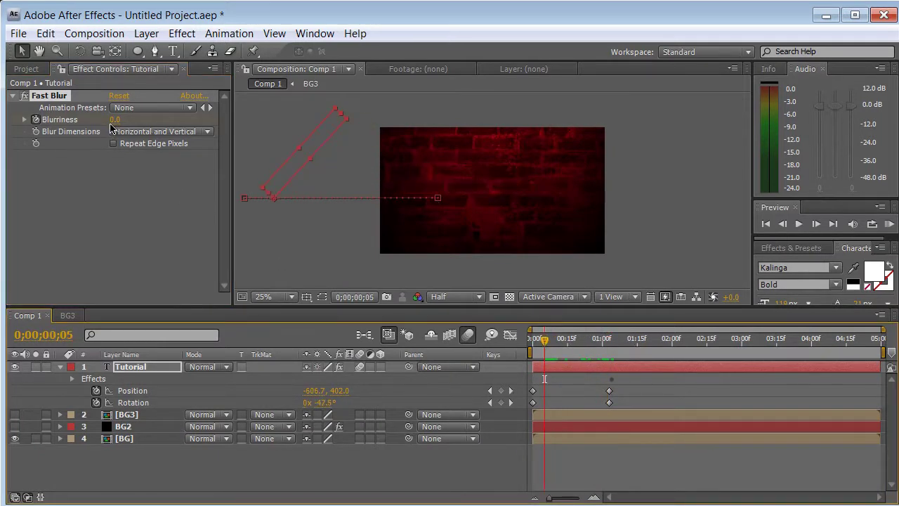
pyautogui.moveTo(115, 119); pyautogui.dragTo(580, 166)
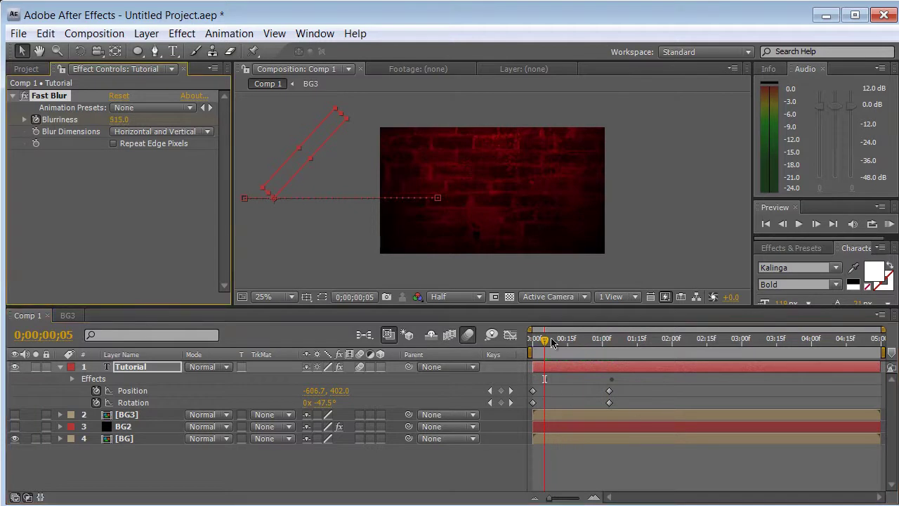
pyautogui.moveTo(545, 342); pyautogui.dragTo(618, 364)
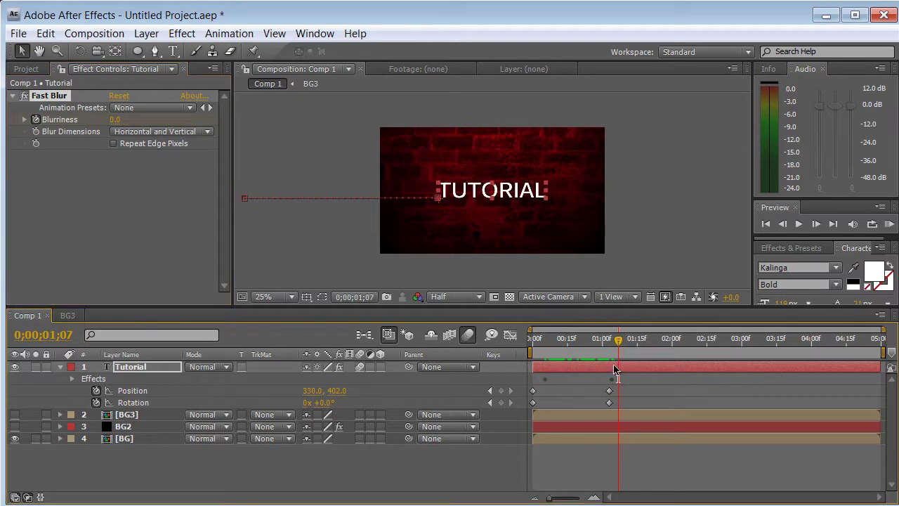
pyautogui.click(278, 476)
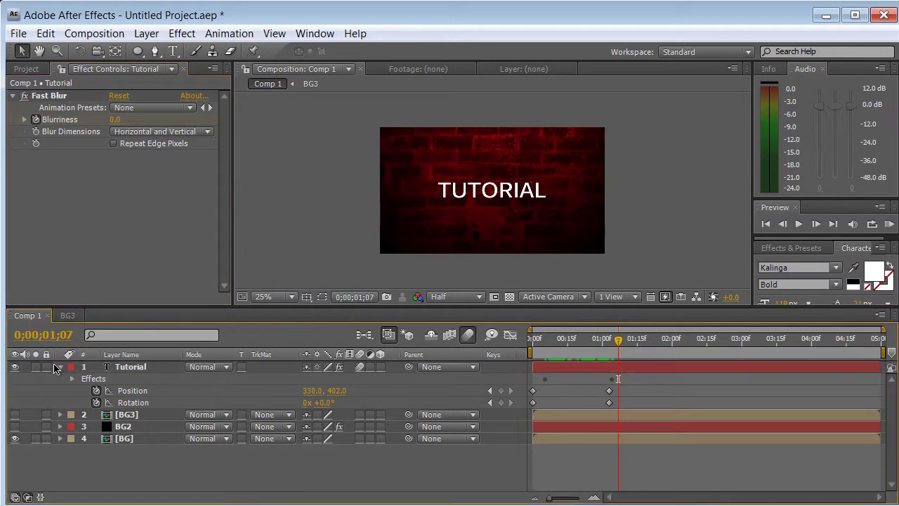
pyautogui.click(59, 367)
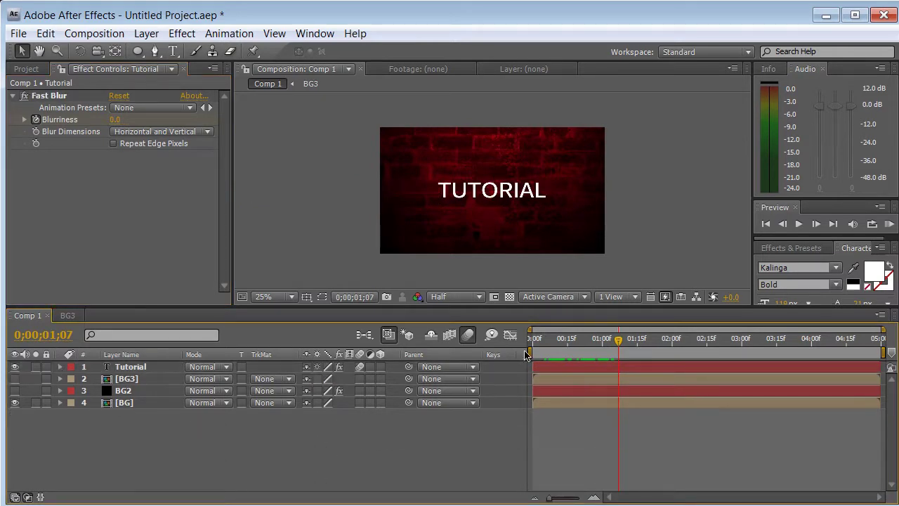
pyautogui.moveTo(619, 340); pyautogui.dragTo(608, 351)
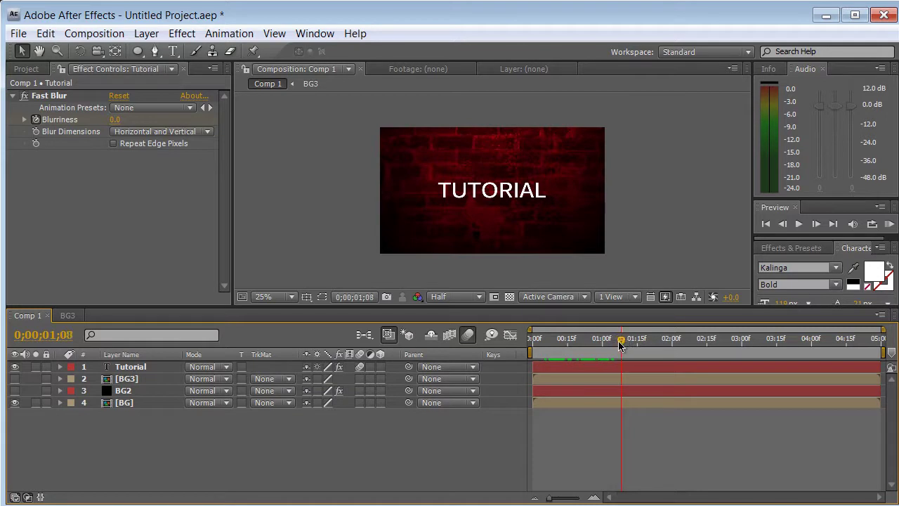
# Step: Create a full-frame black solid, Black Solid 4, at the top of Comp 1
pyautogui.rightClick(283, 440)
pyautogui.moveTo(347, 448)
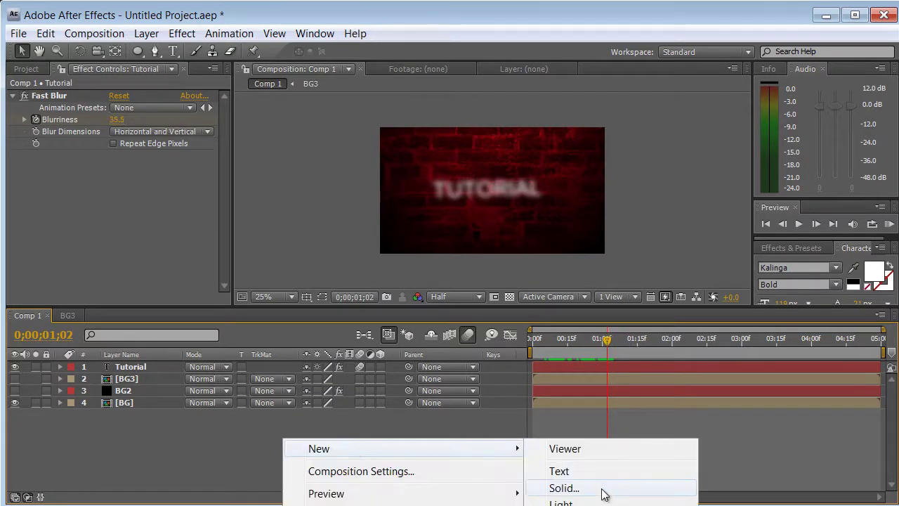
pyautogui.click(603, 488)
pyautogui.click(391, 331)
pyautogui.moveTo(435, 379); pyautogui.dragTo(524, 497)
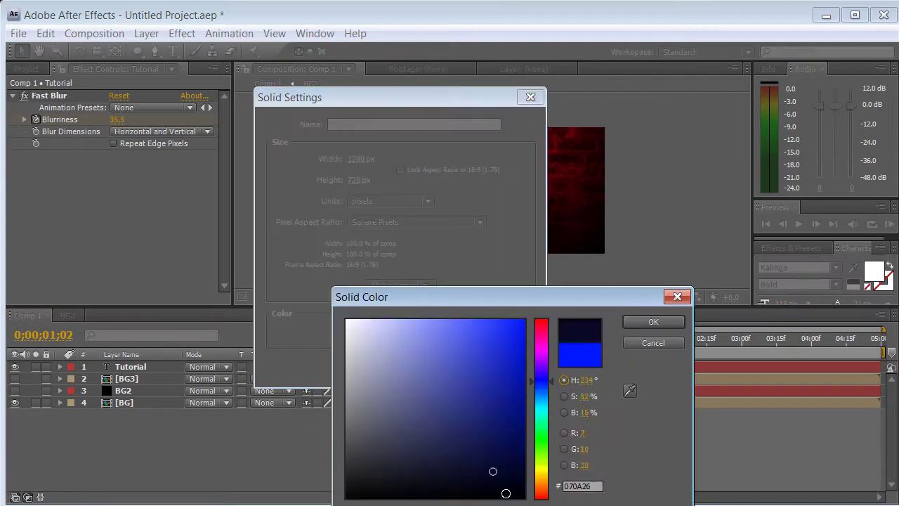
pyautogui.click(646, 323)
pyautogui.click(455, 370)
pyautogui.click(170, 35)
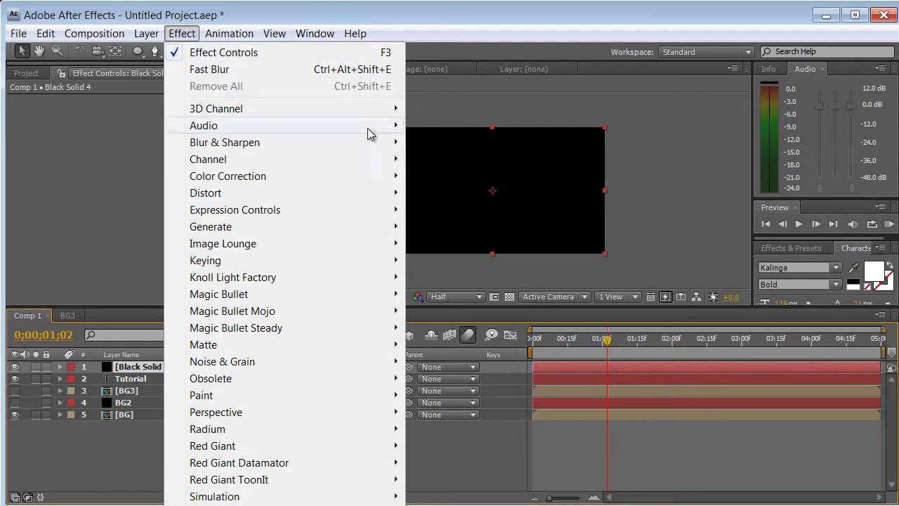
# Step: Apply CC Particle World to Black Solid 4 with its Grid display set to Off
pyautogui.moveTo(349, 503)
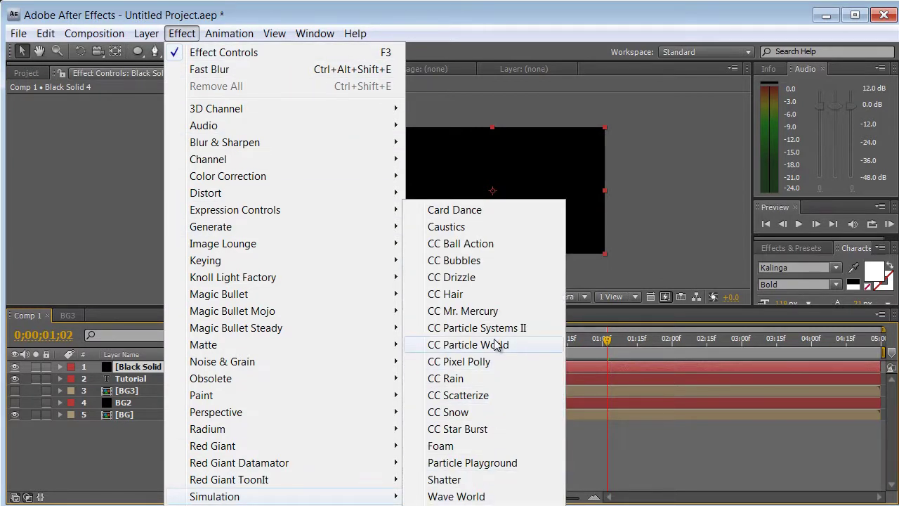
pyautogui.click(468, 344)
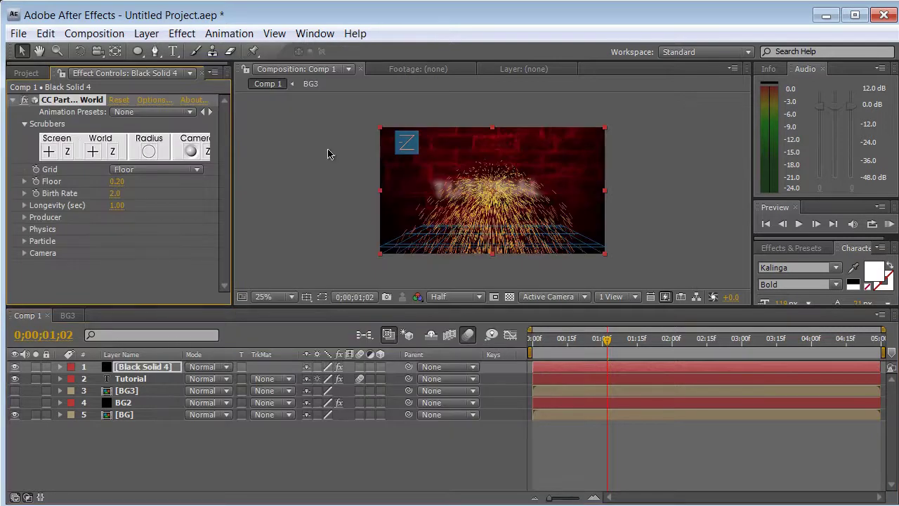
pyautogui.click(143, 169)
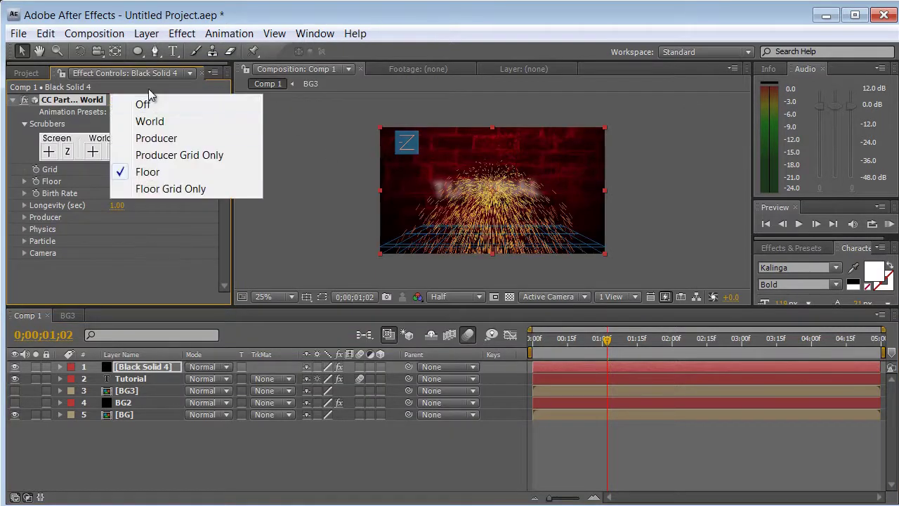
pyautogui.click(148, 106)
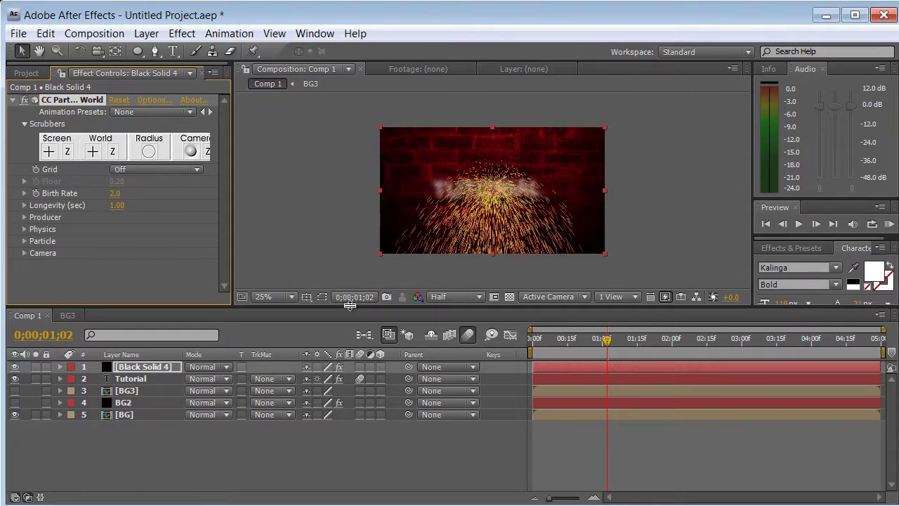
pyautogui.moveTo(350, 305); pyautogui.dragTo(349, 343)
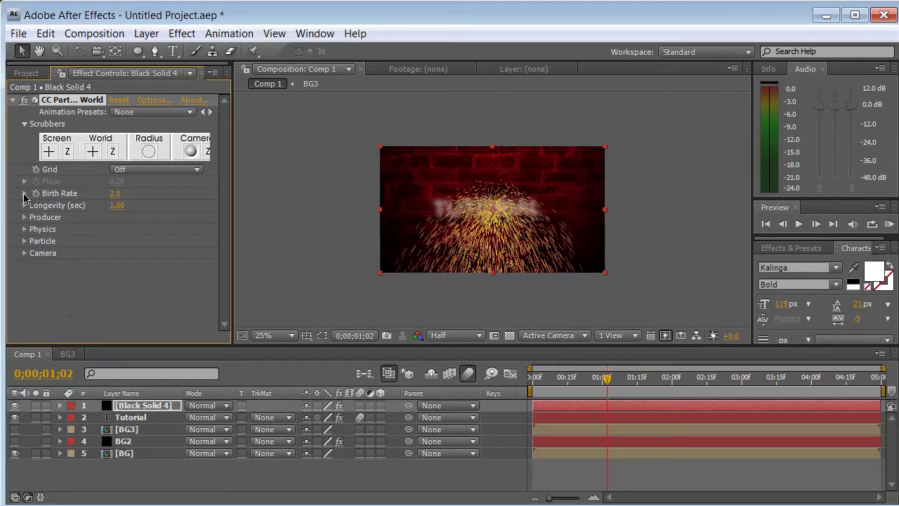
# Step: Set the Producer emitter's Radius X to 0.2 and Radius Z to 0.4
pyautogui.click(26, 217)
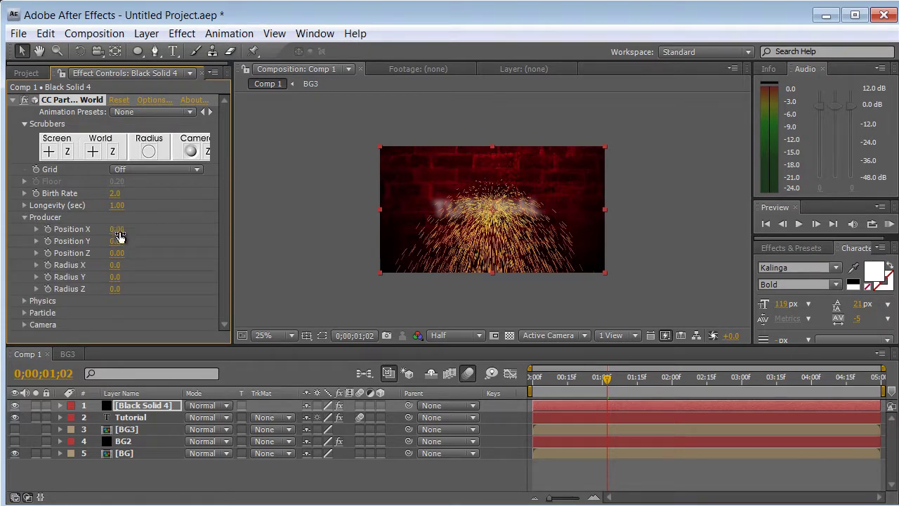
pyautogui.moveTo(113, 264); pyautogui.dragTo(133, 267)
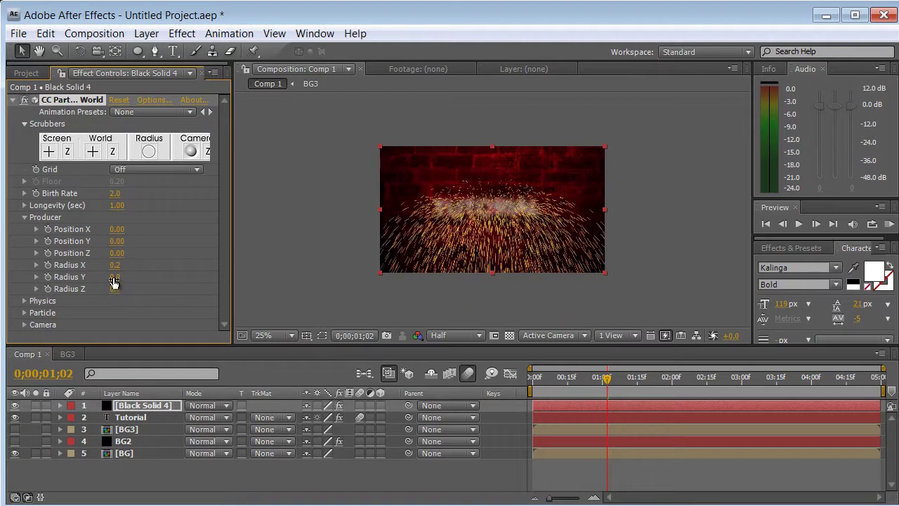
pyautogui.moveTo(113, 277); pyautogui.dragTo(111, 280)
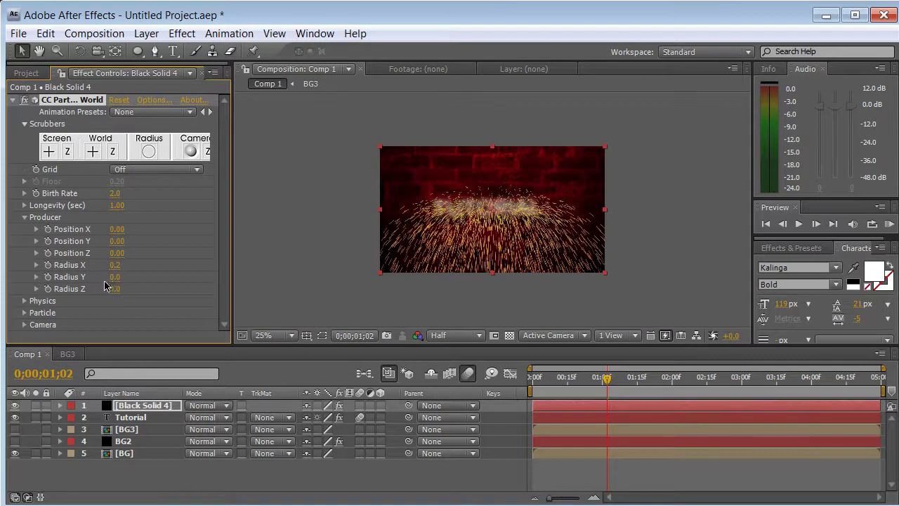
pyautogui.moveTo(113, 294)
pyautogui.mouseDown()
pyautogui.moveTo(157, 303)
pyautogui.moveTo(137, 304)
pyautogui.mouseUp()
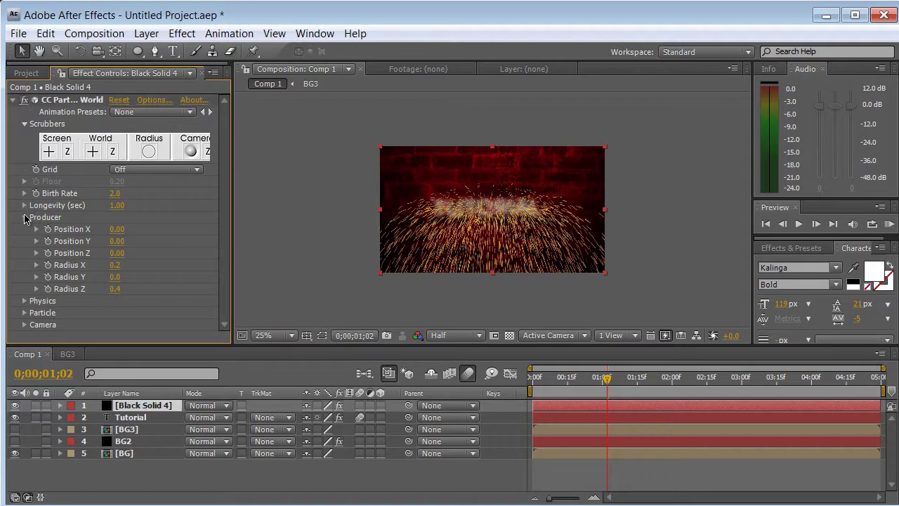
pyautogui.click(25, 218)
# Step: Lower the Physics Velocity to 0.69 and set Gravity to 0
pyautogui.click(24, 229)
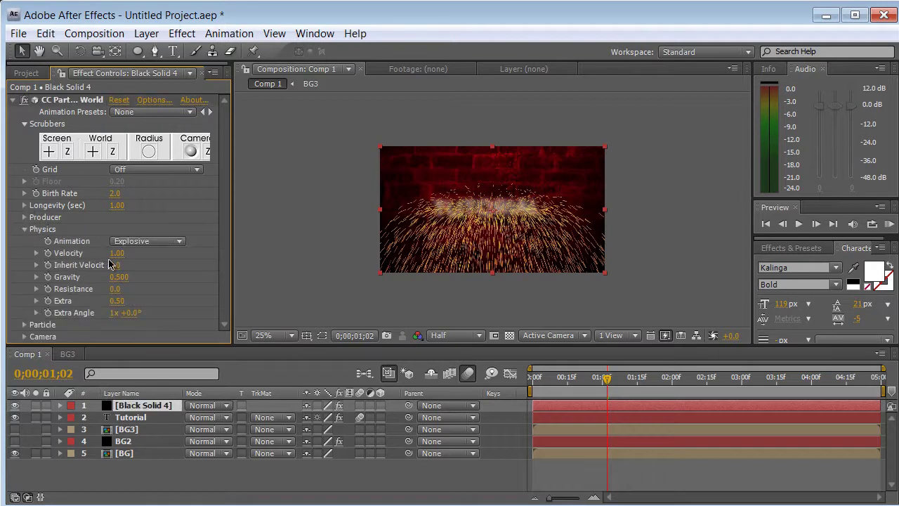
pyautogui.moveTo(120, 253)
pyautogui.mouseDown()
pyautogui.moveTo(93, 253)
pyautogui.moveTo(104, 263)
pyautogui.mouseUp()
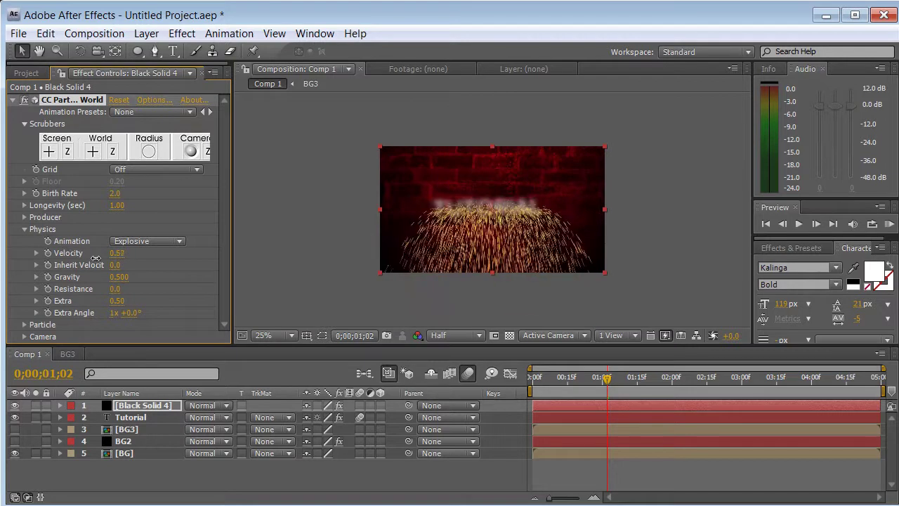
pyautogui.click(120, 278)
pyautogui.write('0.000')
pyautogui.press('Return')
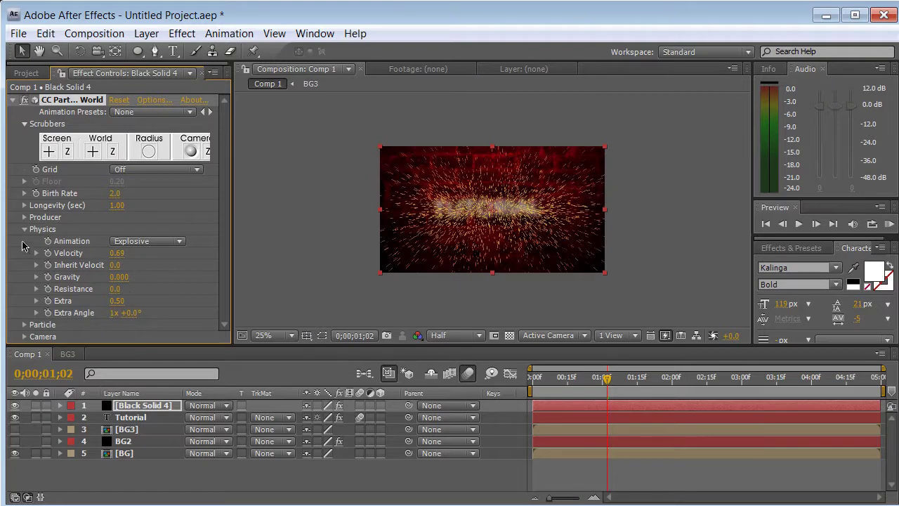
# Step: Change the particle type to Faded Sphere
pyautogui.click(26, 229)
pyautogui.click(24, 241)
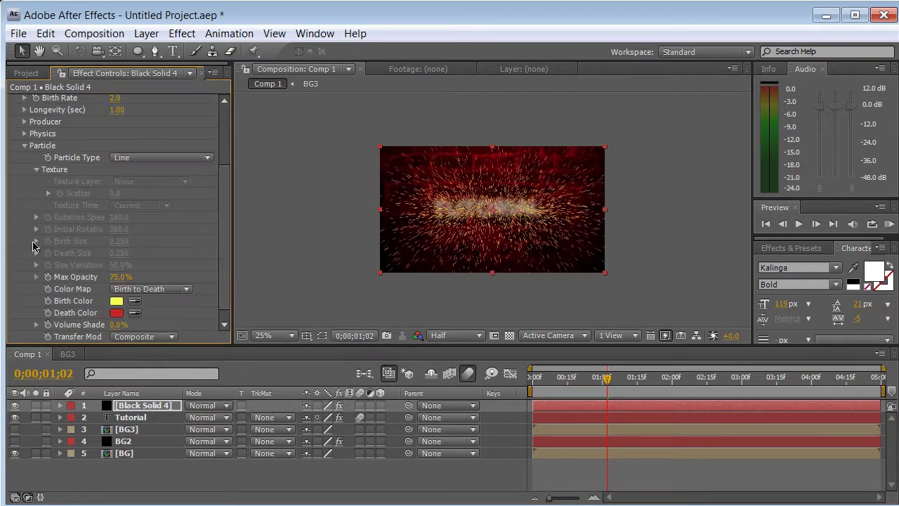
pyautogui.click(166, 161)
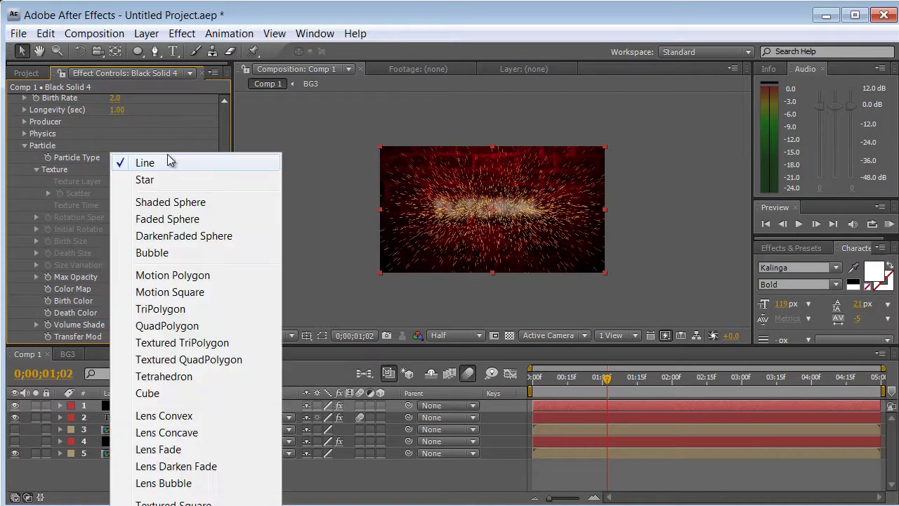
pyautogui.click(183, 219)
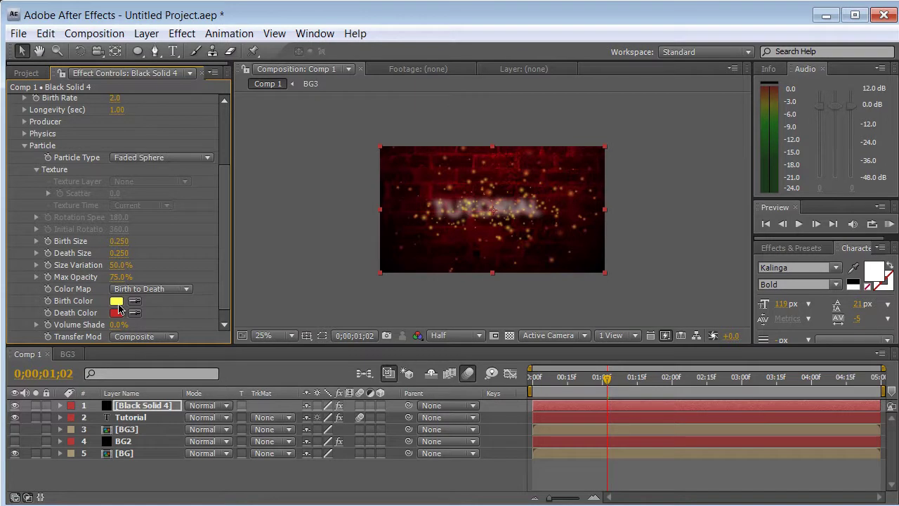
# Step: Set the particle Birth Color to orange FFA200 and Death Color to red FF0000
pyautogui.press('/')
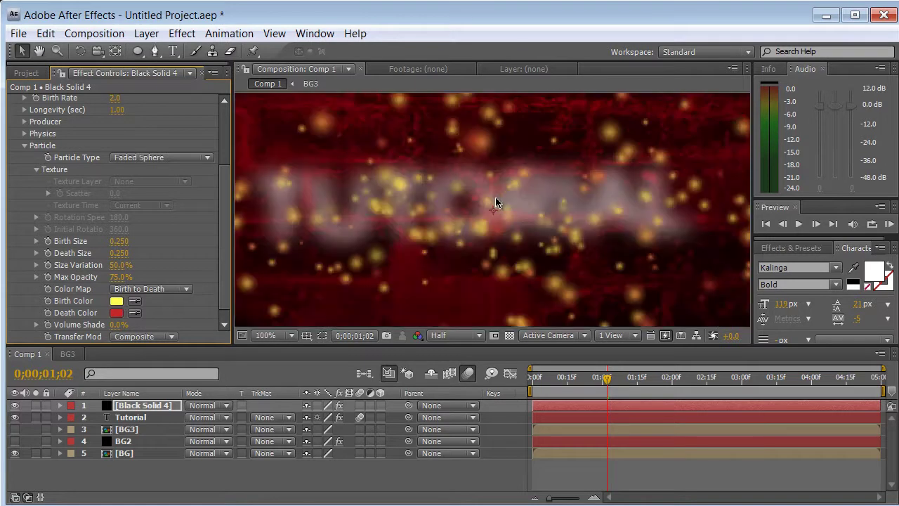
pyautogui.press(',')
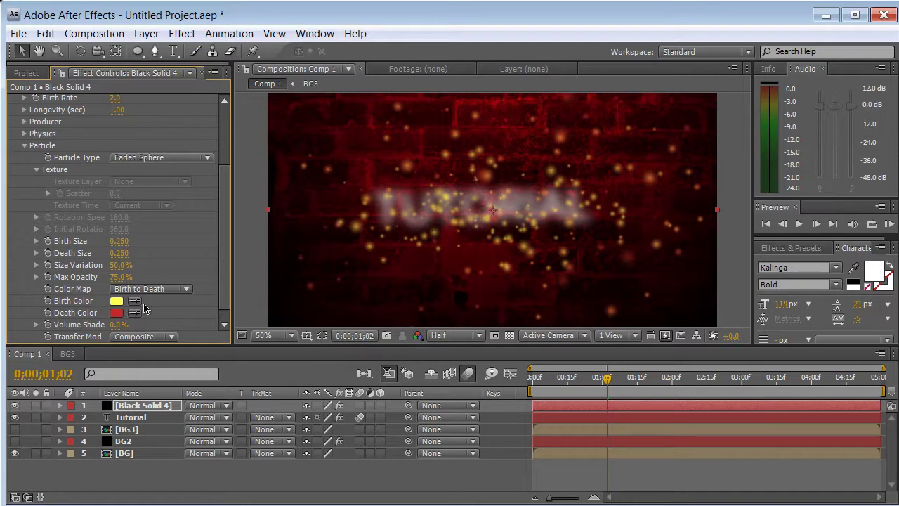
pyautogui.click(117, 302)
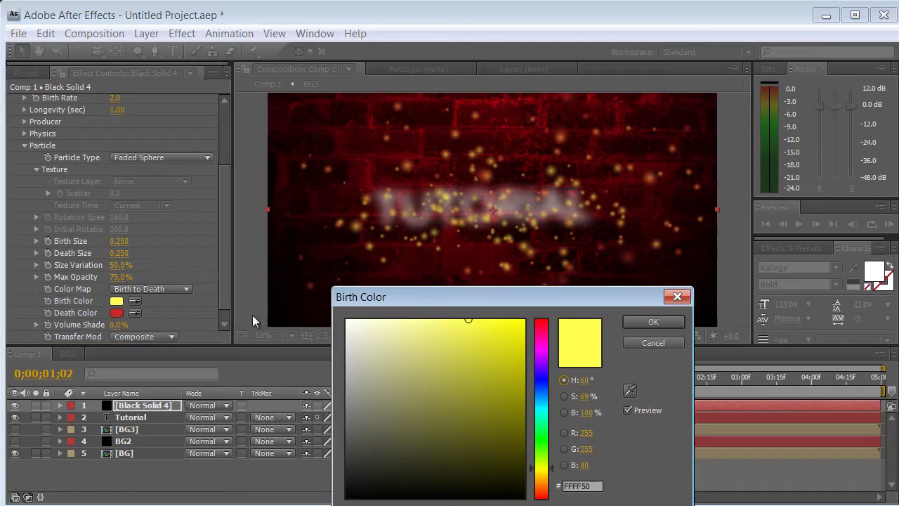
pyautogui.moveTo(541, 323); pyautogui.dragTo(542, 479)
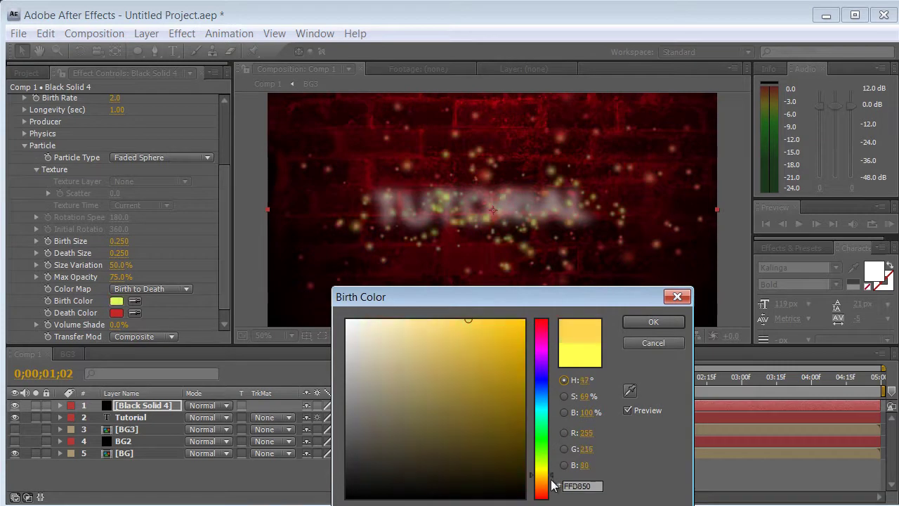
pyautogui.click(496, 358)
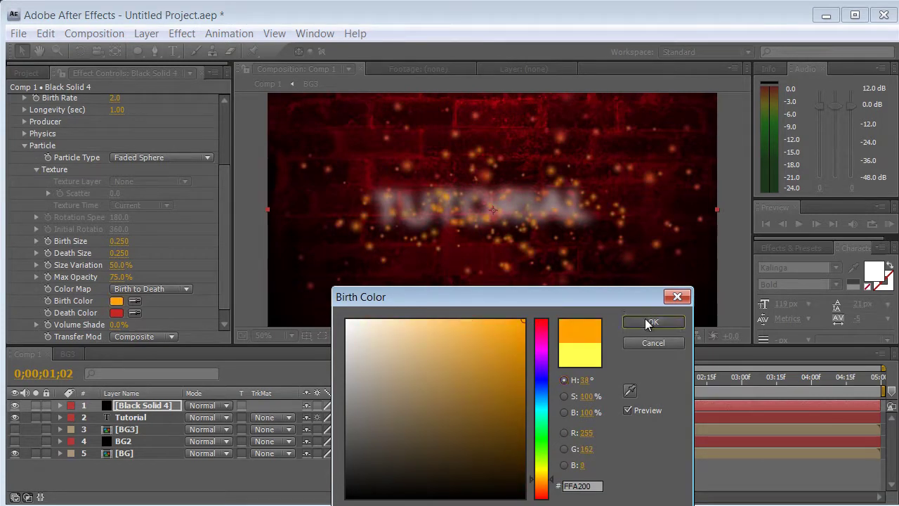
pyautogui.click(652, 321)
pyautogui.click(117, 313)
pyautogui.moveTo(521, 326); pyautogui.dragTo(532, 313)
pyautogui.click(650, 321)
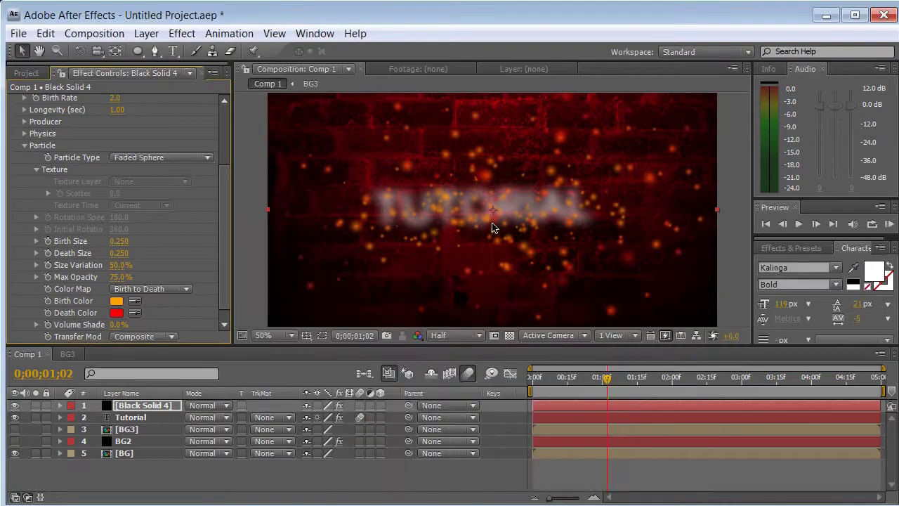
# Step: Collapse the Particle group and add a Birth Rate keyframe of 2.0 at 0;00;01;02
pyautogui.scroll(-4, 493, 224)
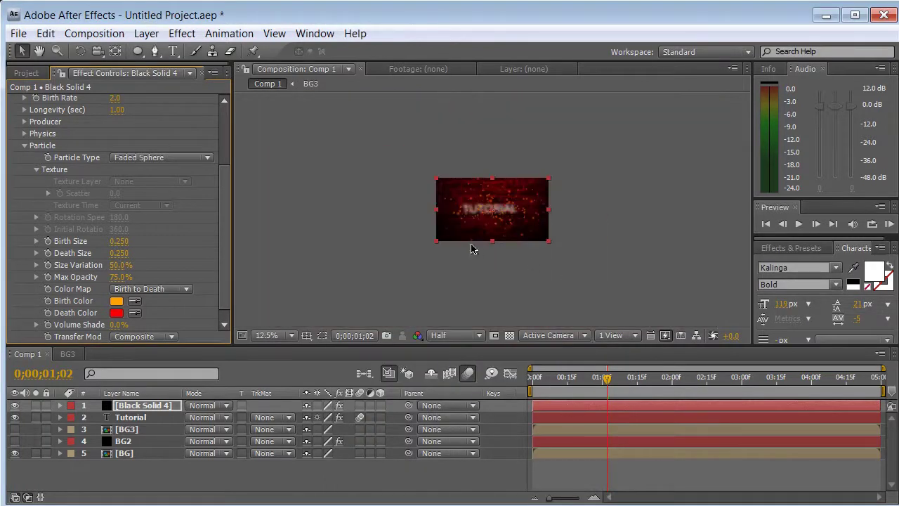
pyautogui.scroll(2, 471, 248)
pyautogui.scroll(2, 475, 243)
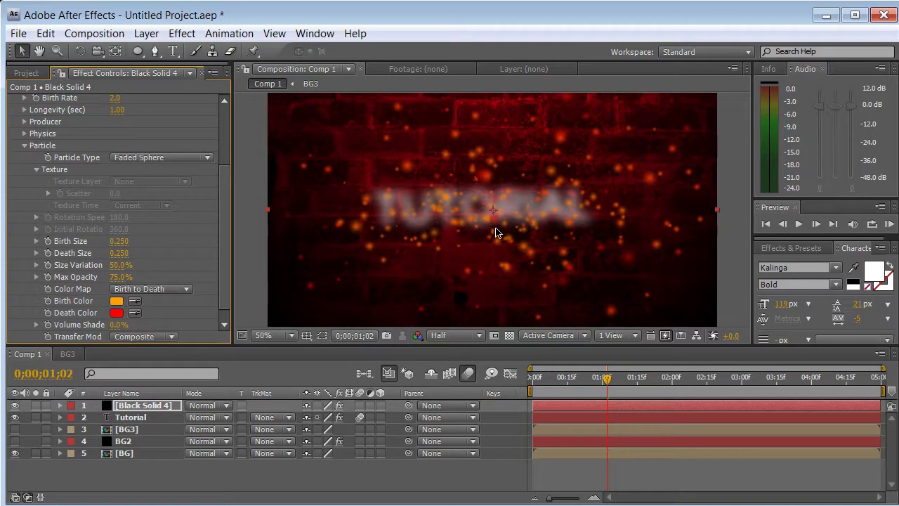
pyautogui.scroll(2, 172, 259)
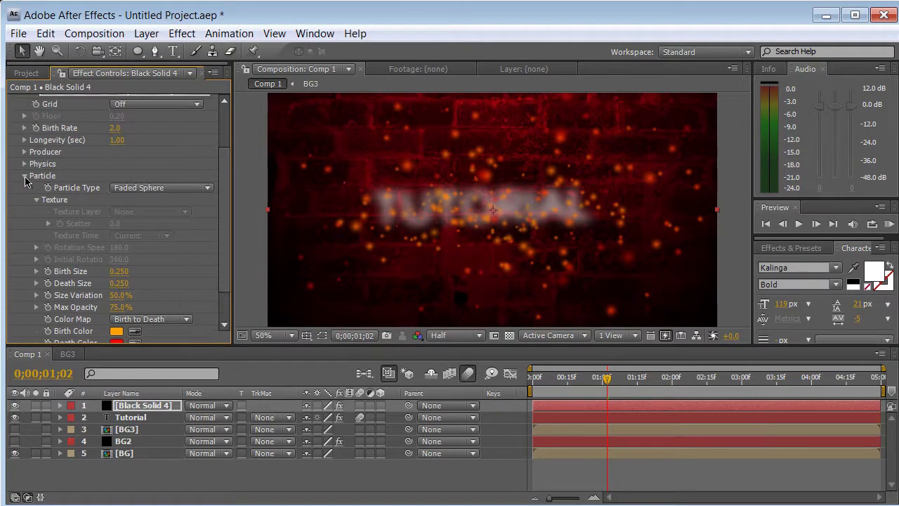
pyautogui.click(24, 177)
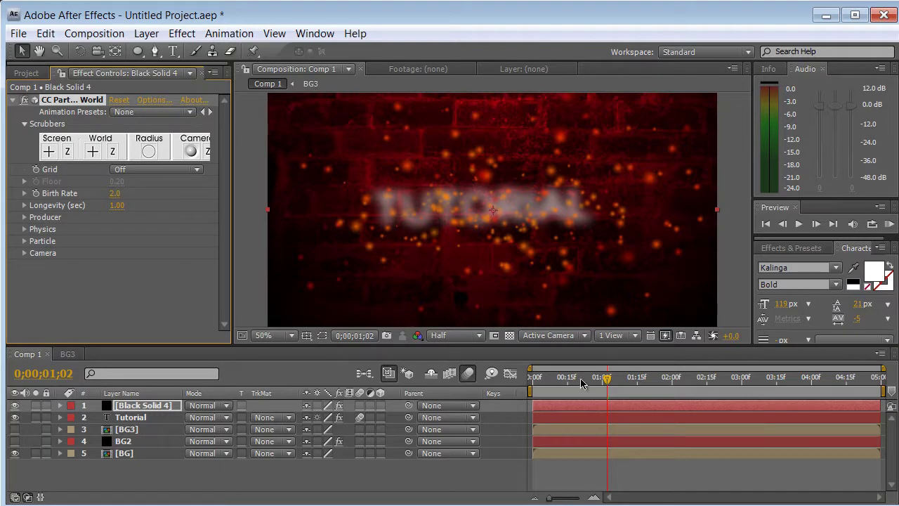
pyautogui.moveTo(608, 379); pyautogui.dragTo(610, 383)
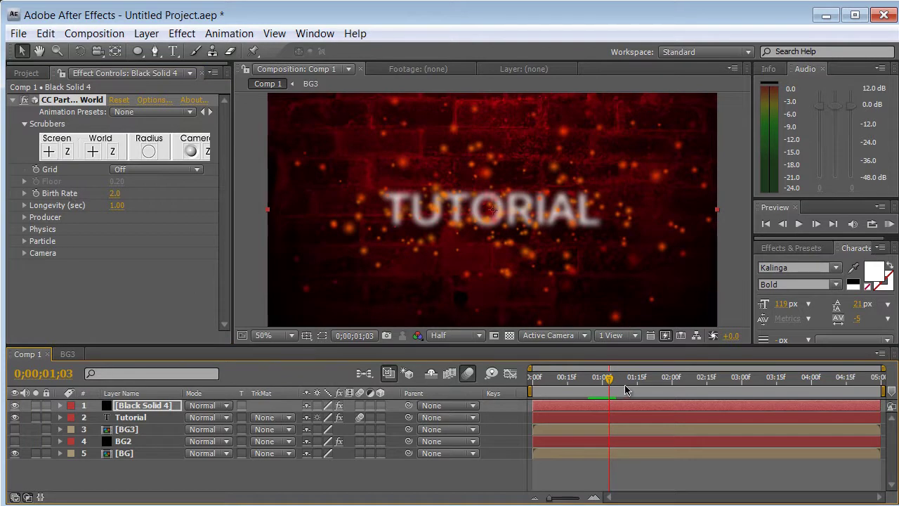
pyautogui.moveTo(610, 382); pyautogui.dragTo(608, 381)
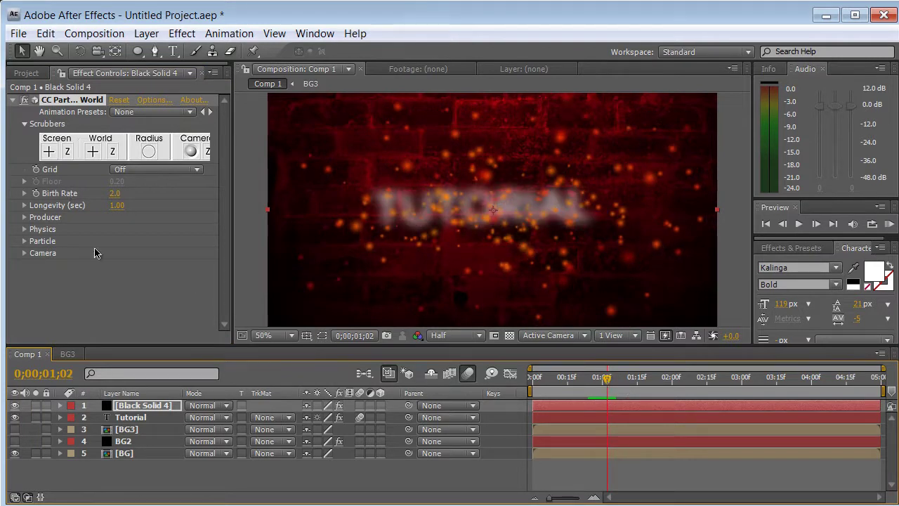
pyautogui.click(36, 193)
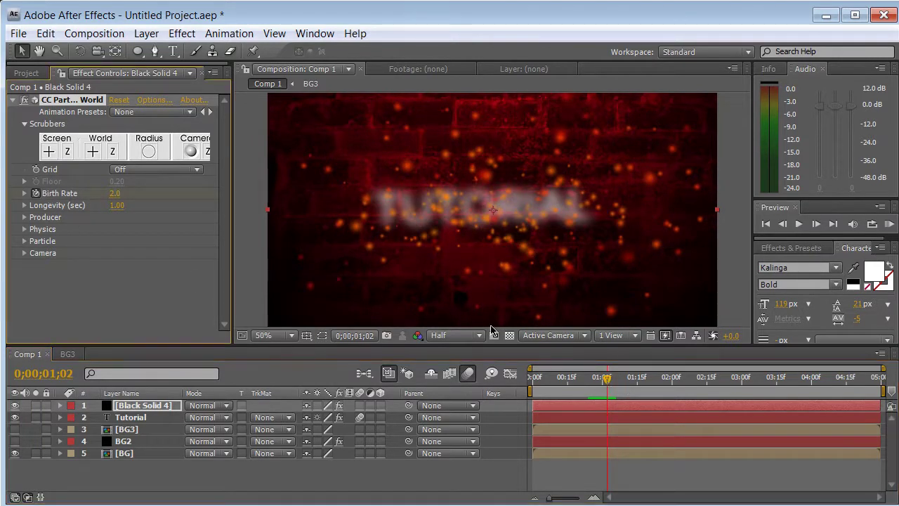
# Step: Keyframe Birth Rate 0 at 0;00;01;02, 5 at 0;00;01;03, 0 at 0;00;01;05, then preview
pyautogui.click(118, 193)
pyautogui.write('0')
pyautogui.press('Return')
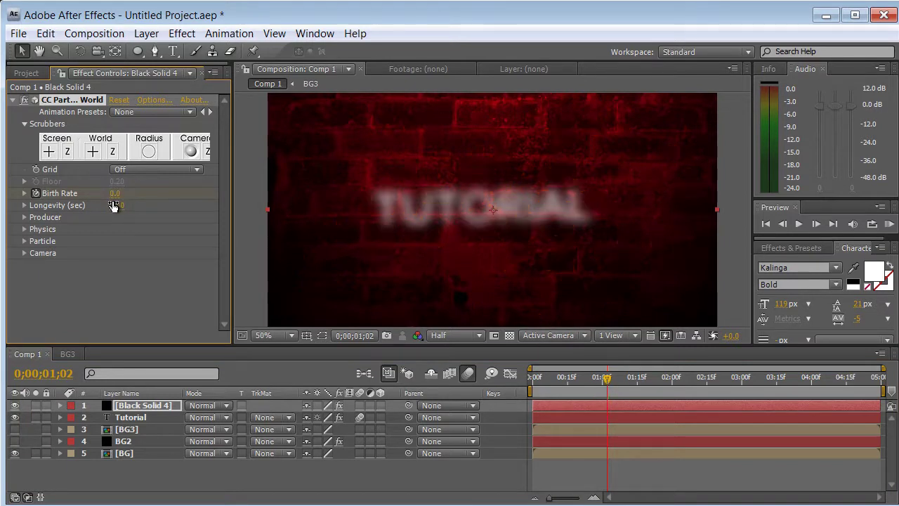
pyautogui.click(608, 379)
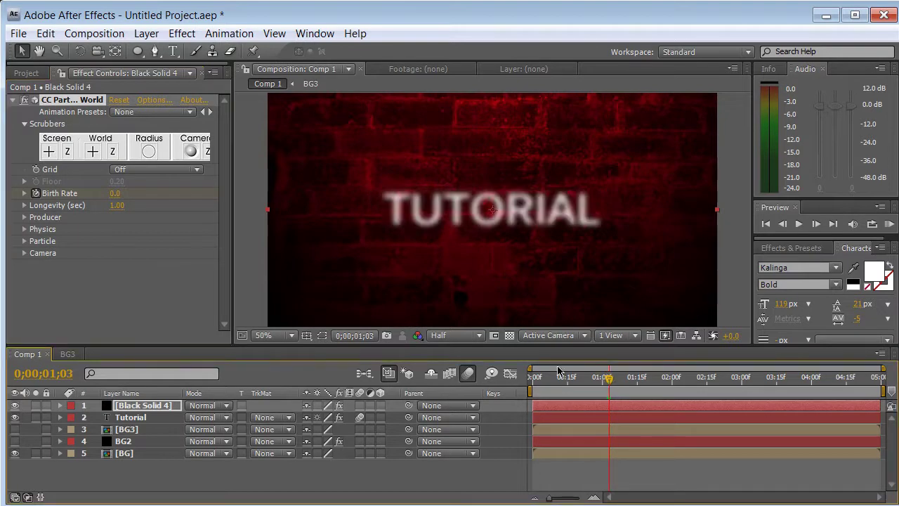
pyautogui.click(116, 194)
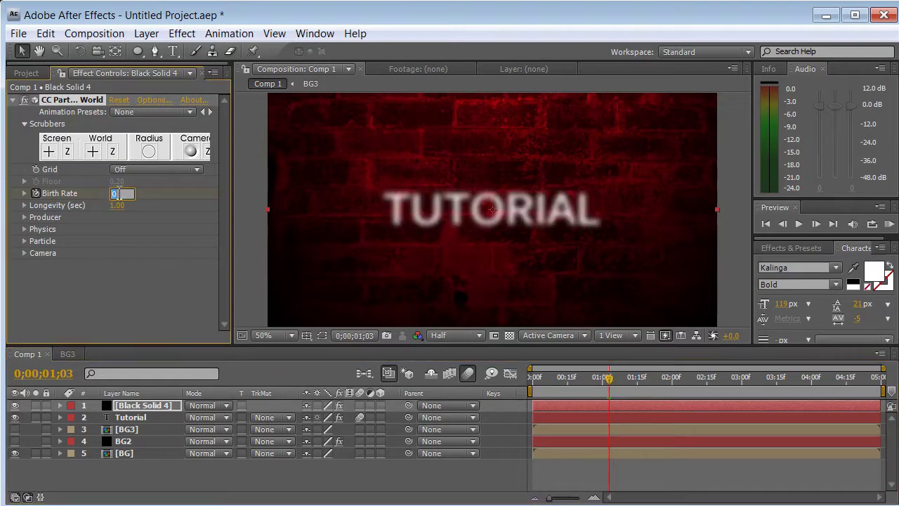
pyautogui.write('5')
pyautogui.press('Return')
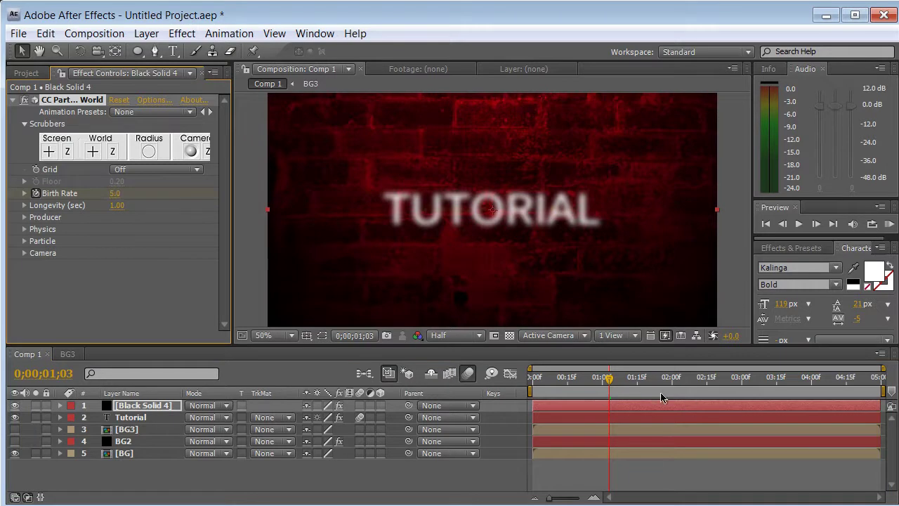
pyautogui.moveTo(611, 381); pyautogui.dragTo(615, 381)
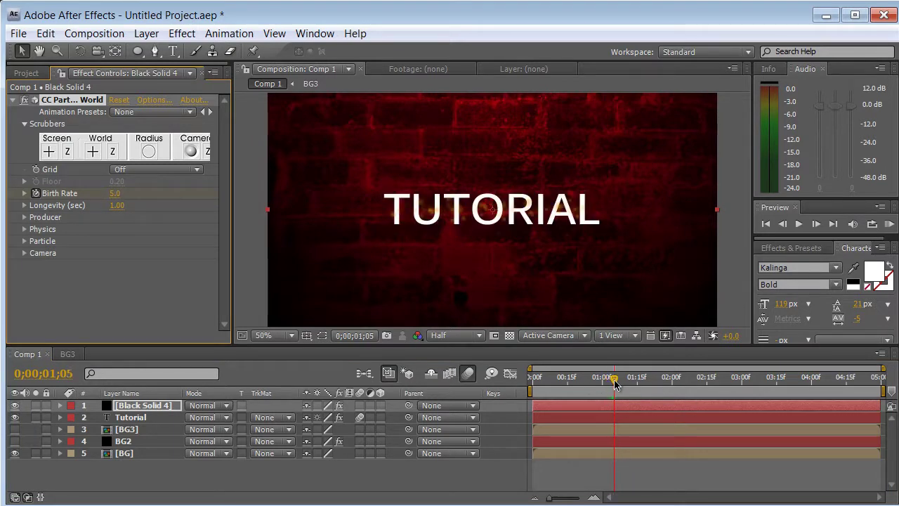
pyautogui.click(115, 193)
pyautogui.write('0')
pyautogui.press('Return')
pyautogui.click(889, 223)
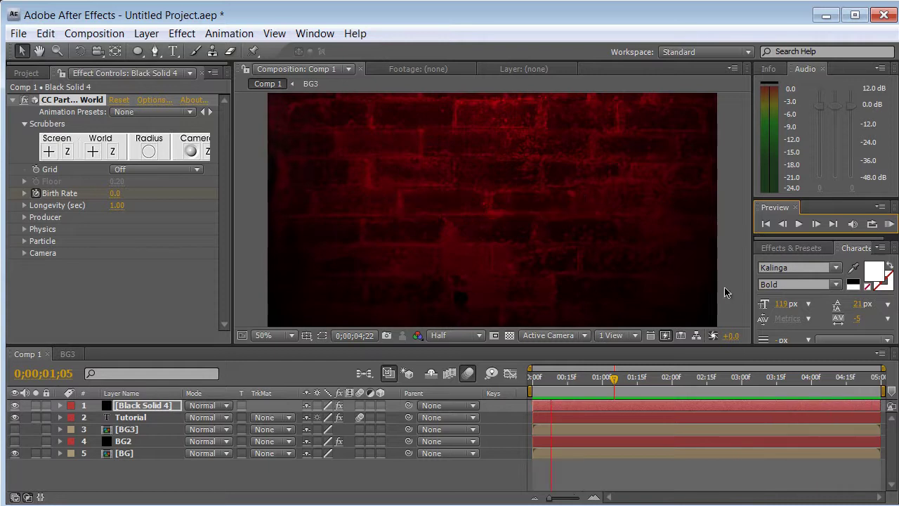
# Step: Hide the red brick BG layer and turn on the BG2 and blue BG3 background layers
pyautogui.click(676, 415)
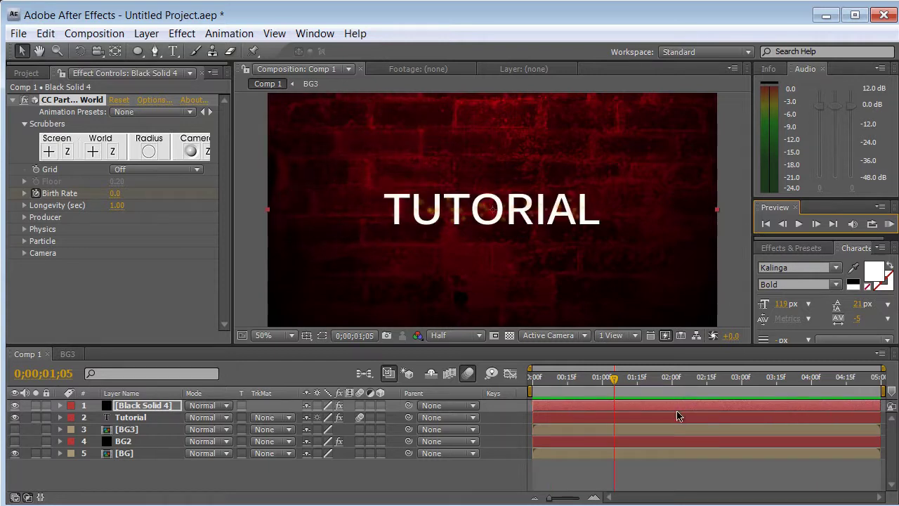
pyautogui.click(15, 453)
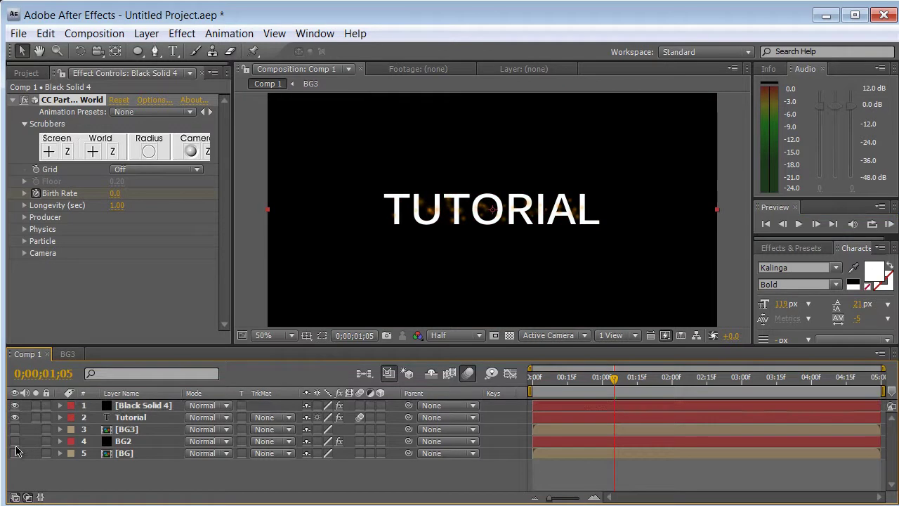
pyautogui.click(15, 441)
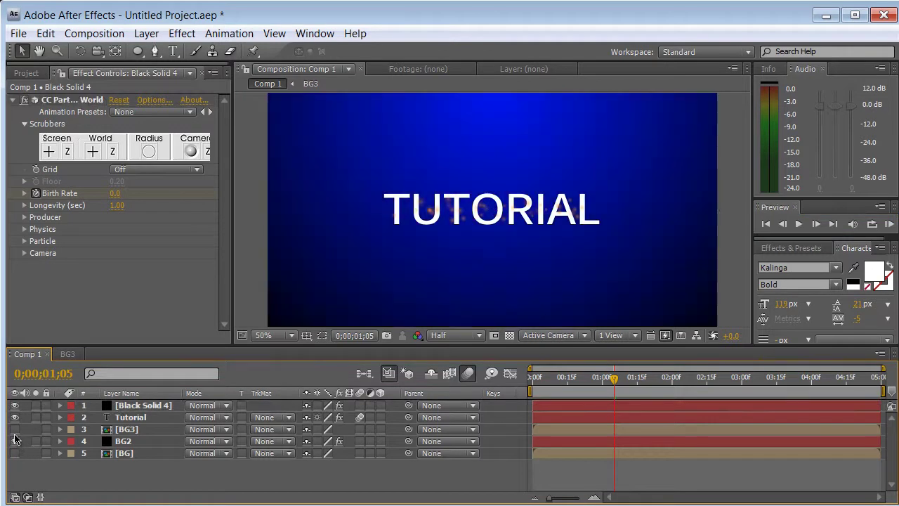
pyautogui.click(15, 429)
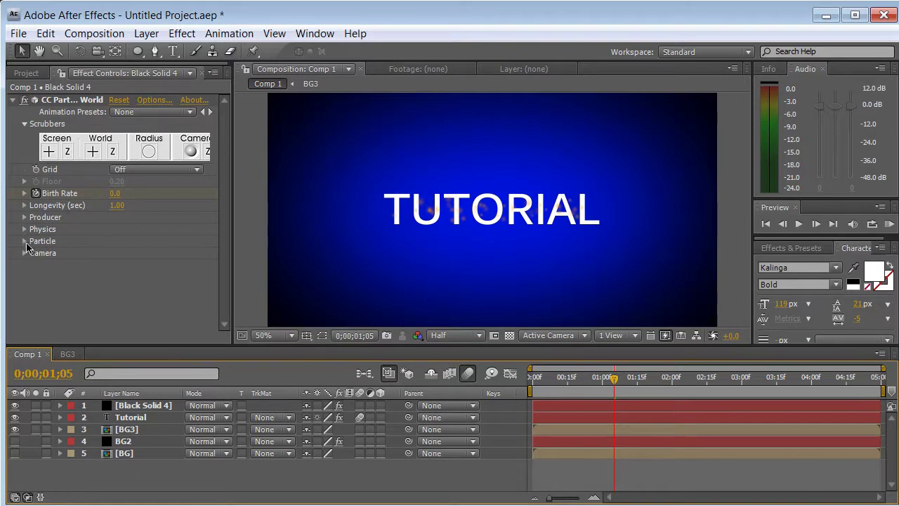
pyautogui.click(25, 241)
pyautogui.scroll(-2, 160, 292)
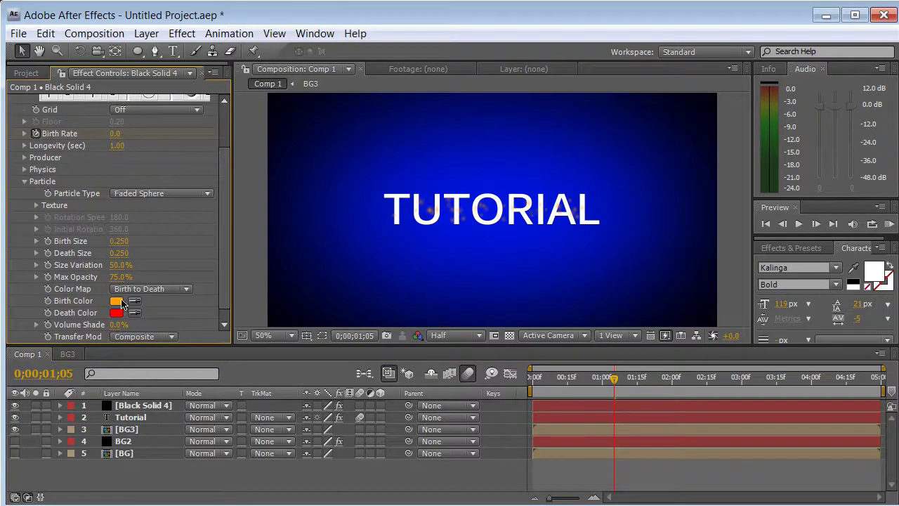
# Step: Set the particle Birth Color to cyan 00FFF6 and Death Color to blue 004EFF
pyautogui.click(117, 301)
pyautogui.moveTo(534, 353); pyautogui.dragTo(541, 409)
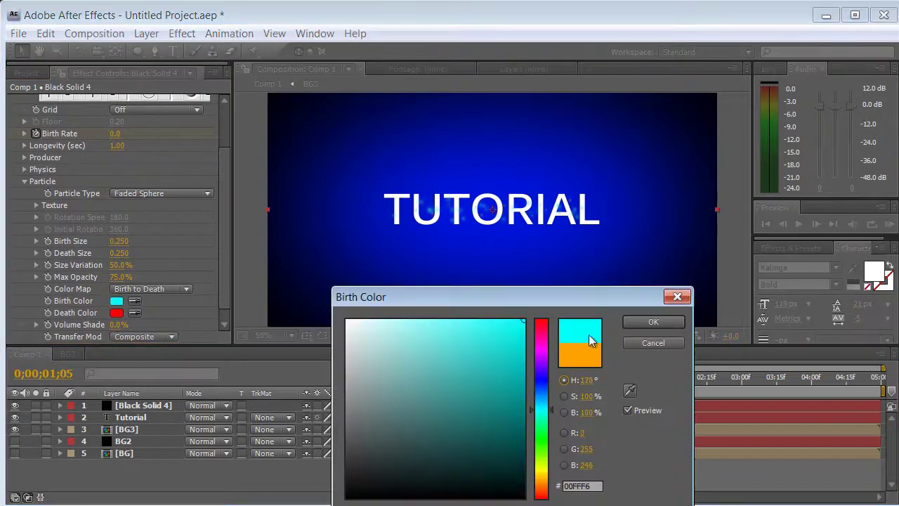
pyautogui.click(658, 318)
pyautogui.click(115, 312)
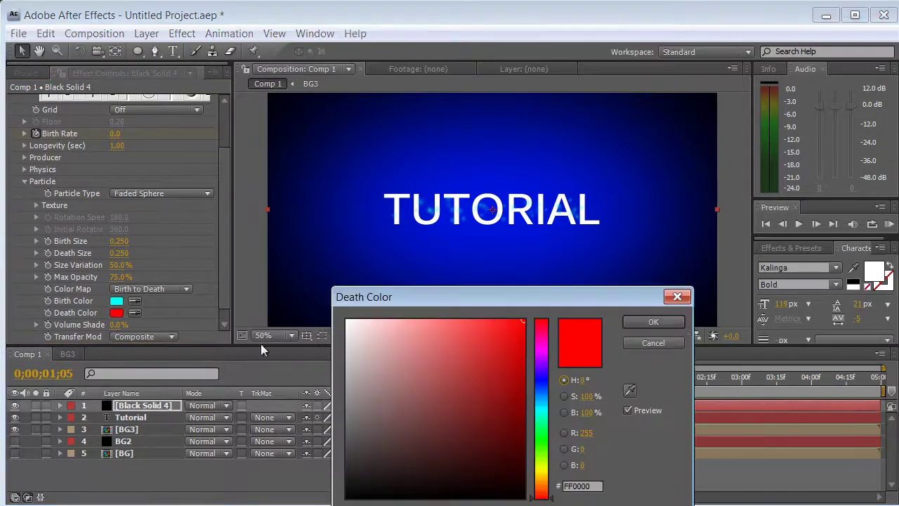
pyautogui.click(541, 388)
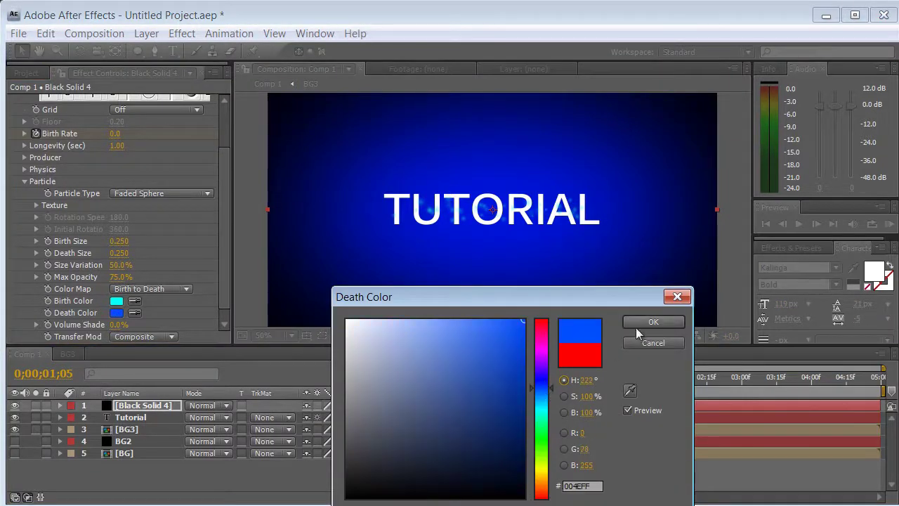
pyautogui.click(637, 324)
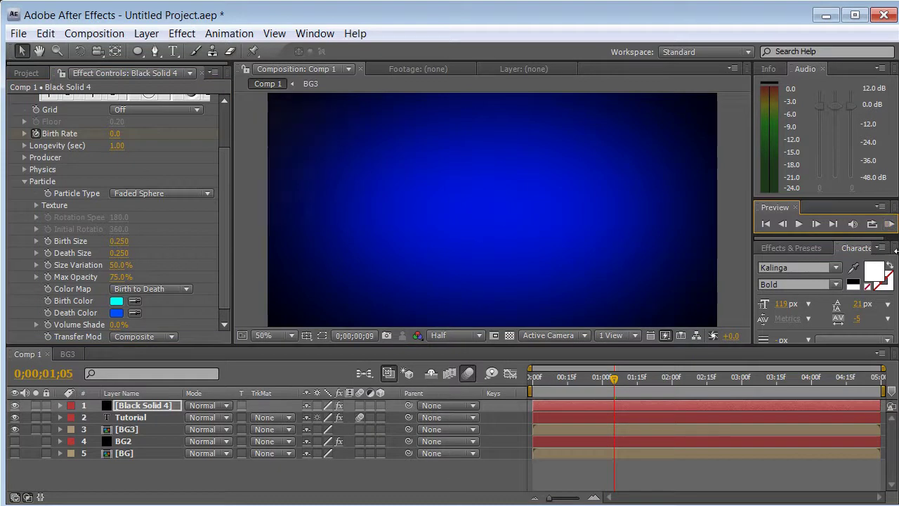